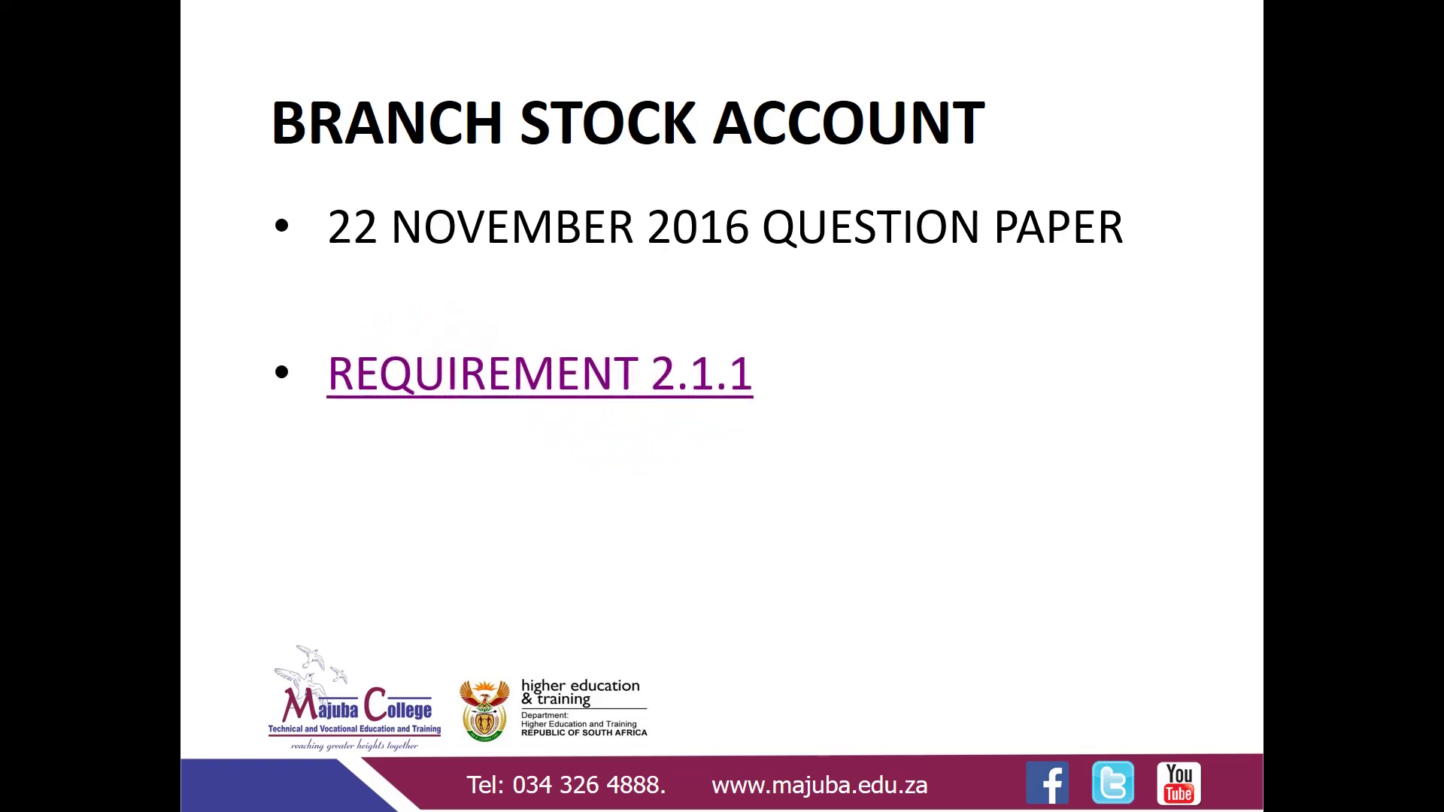
Step: Open the Requirement 2.1.1 question paper PDF from the slide show's hyperlink
left_click(487, 374)
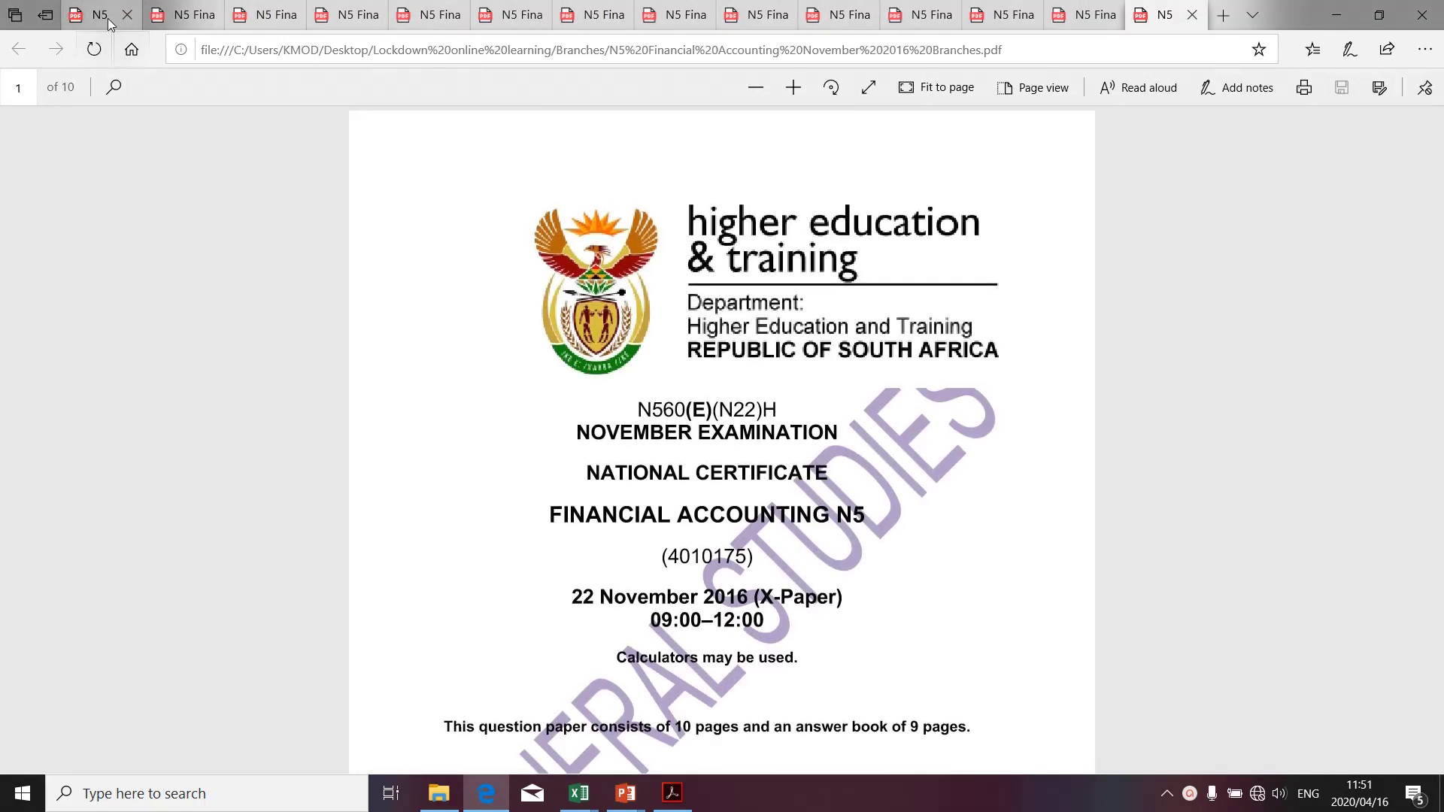
Step: Show page 5 with the branch transaction figures, then return to the PowerPoint slide show
left_click(120, 21)
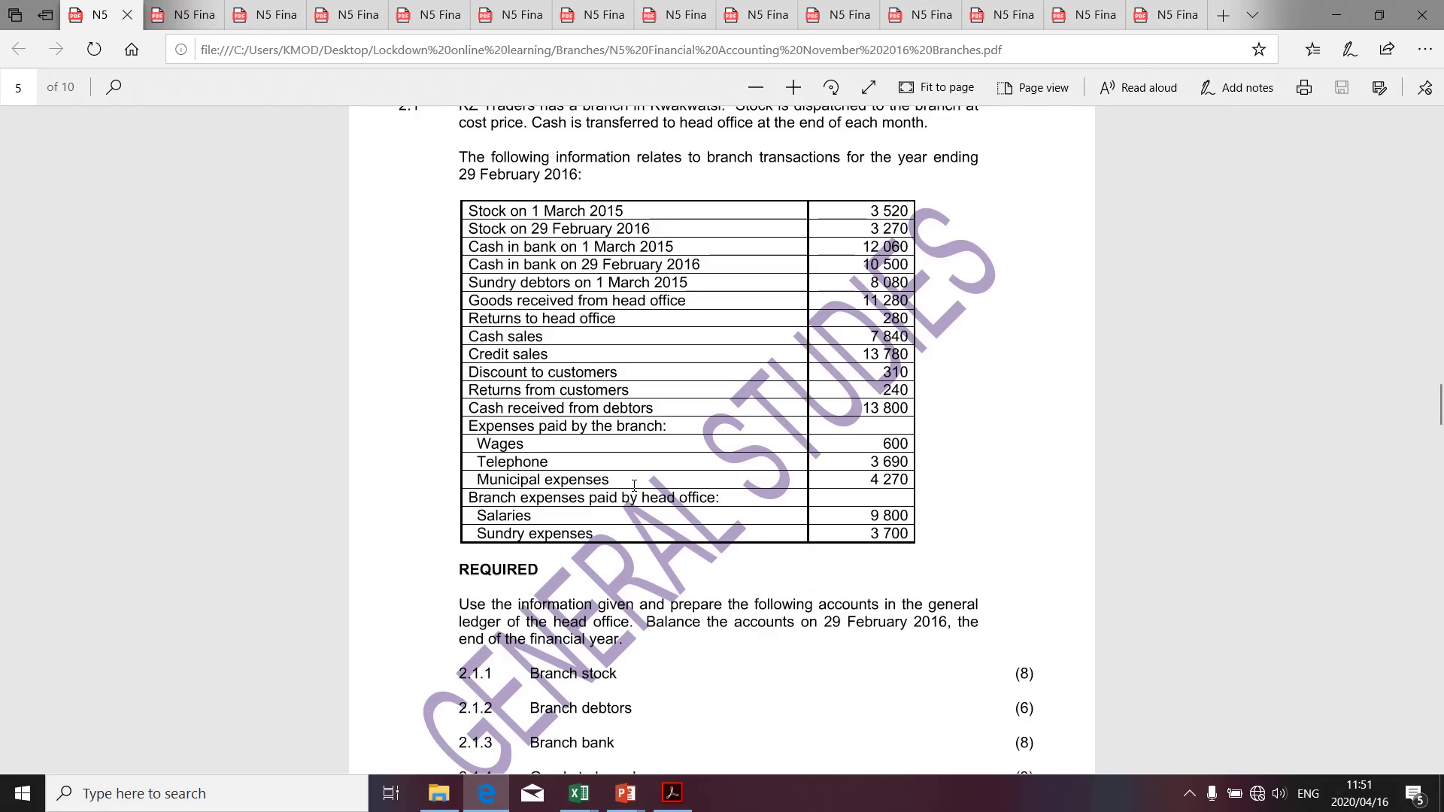
key("alt+Tab")
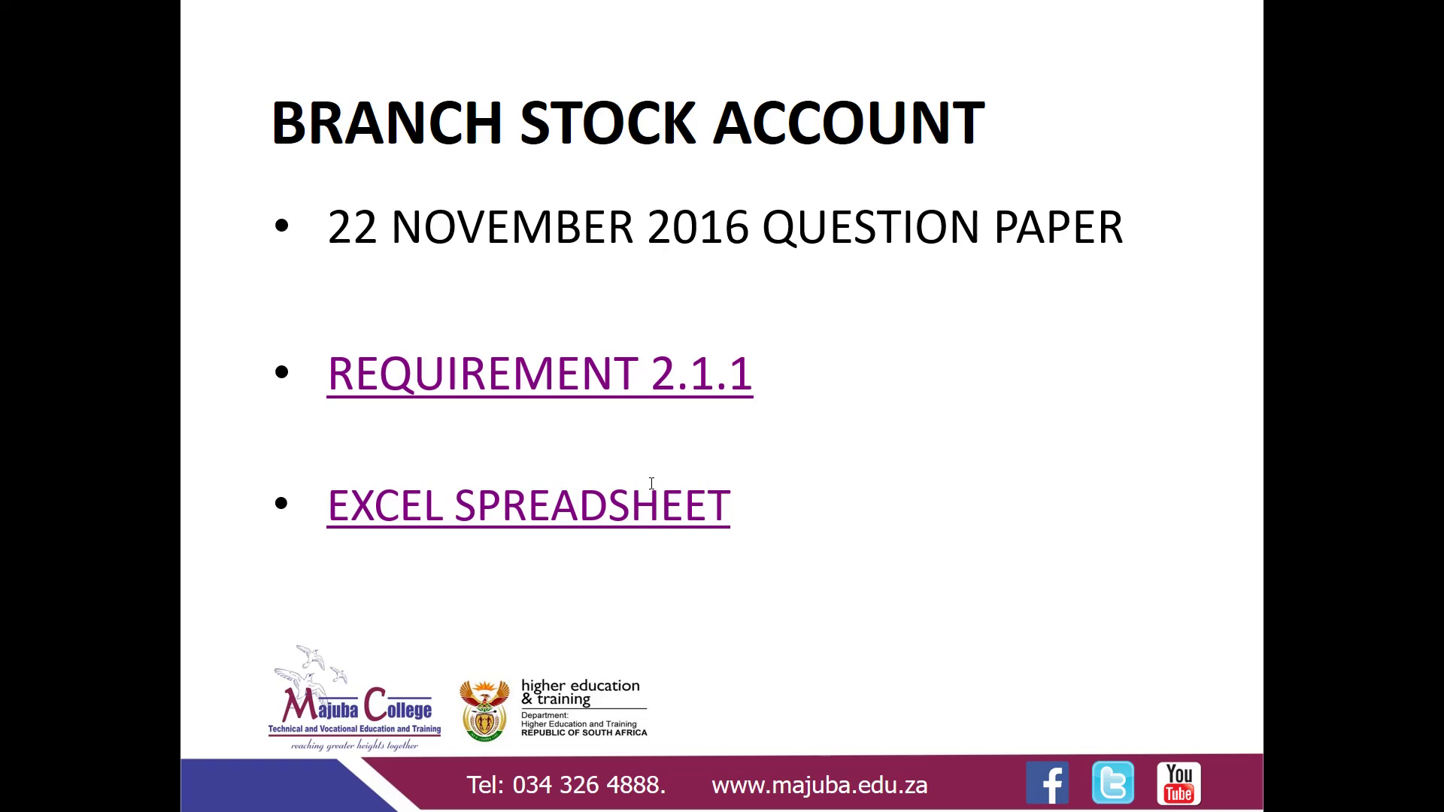
Step: Open the Branch stock workbook from the slide's Excel Spreadsheet link
left_click(485, 519)
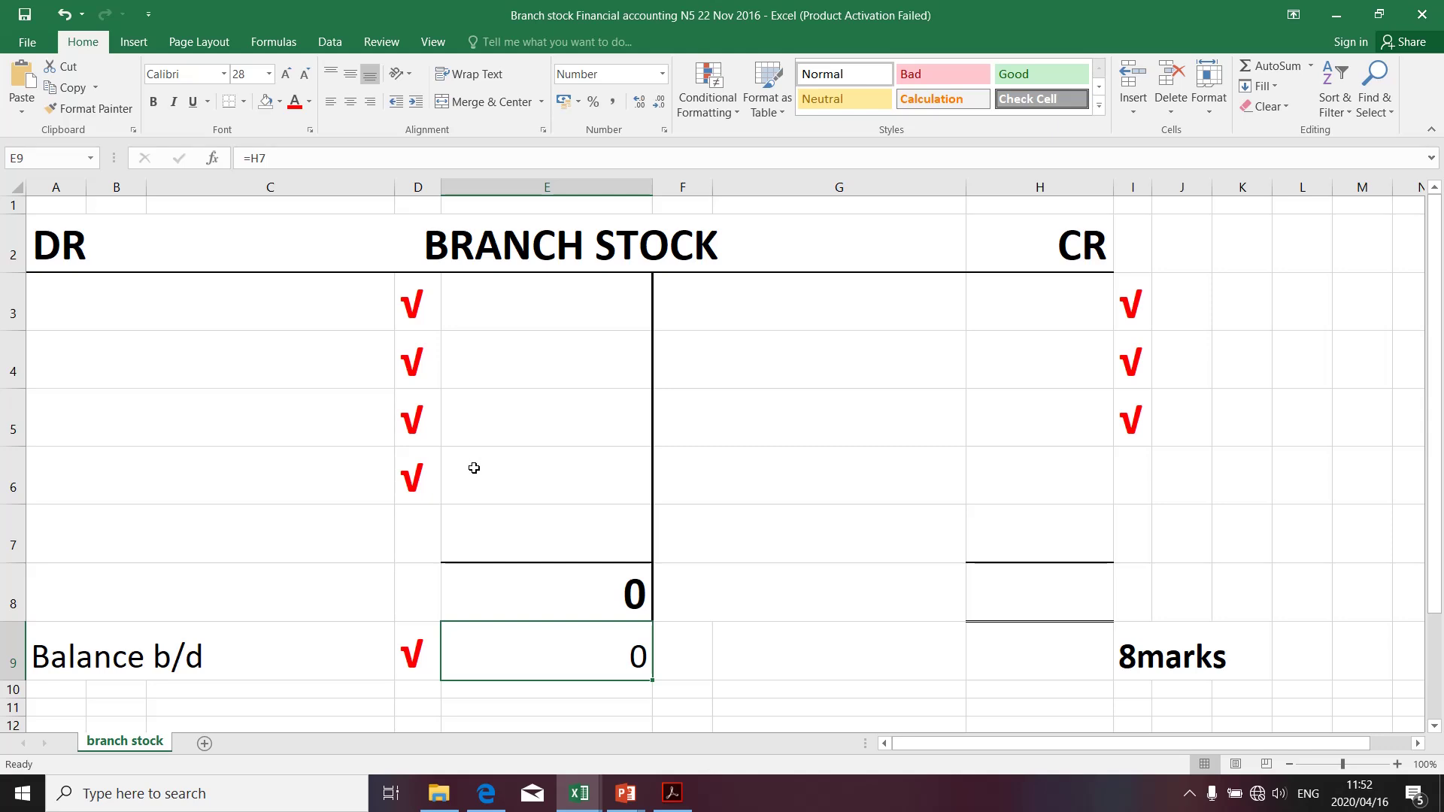
left_click(46, 242)
left_click(1004, 255)
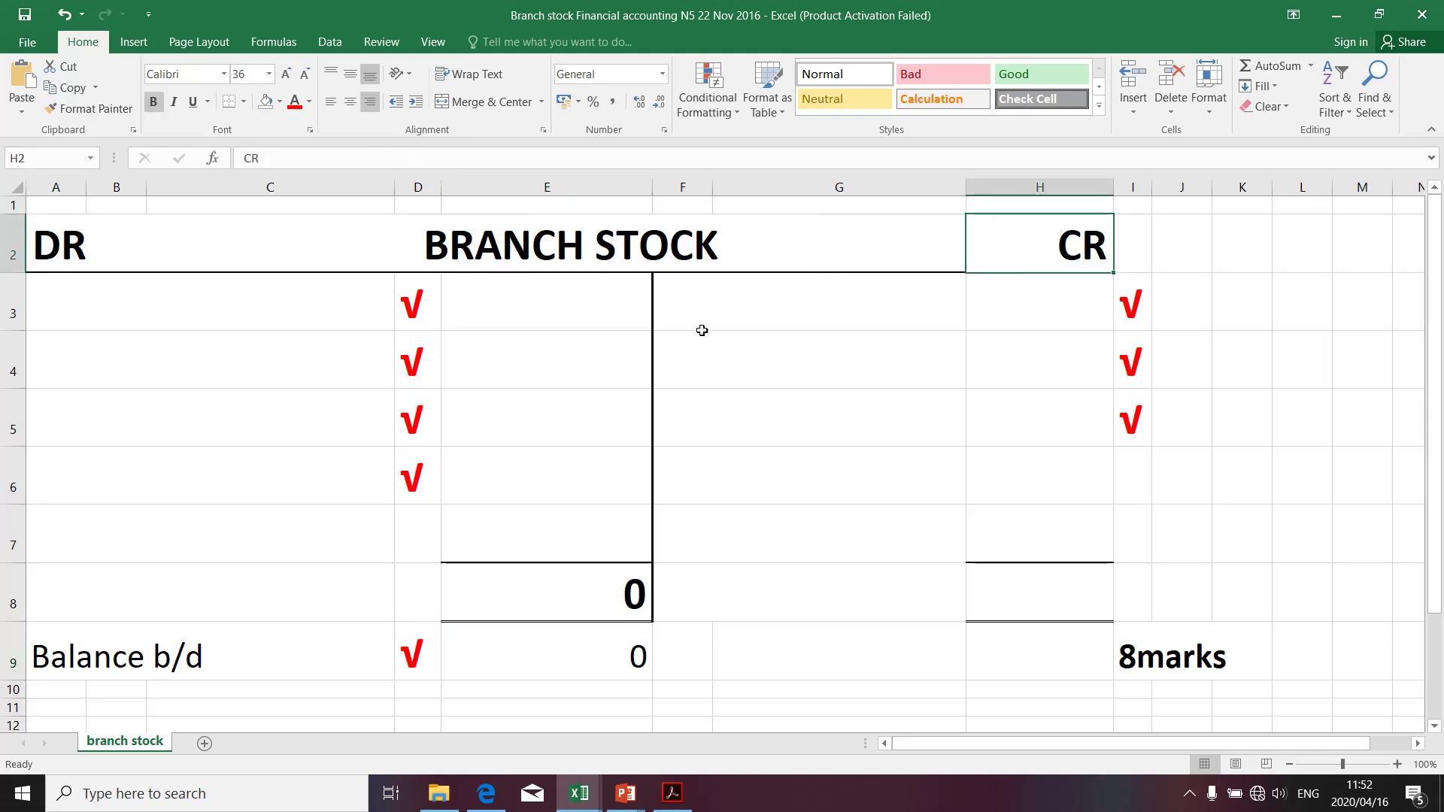
left_click(524, 235)
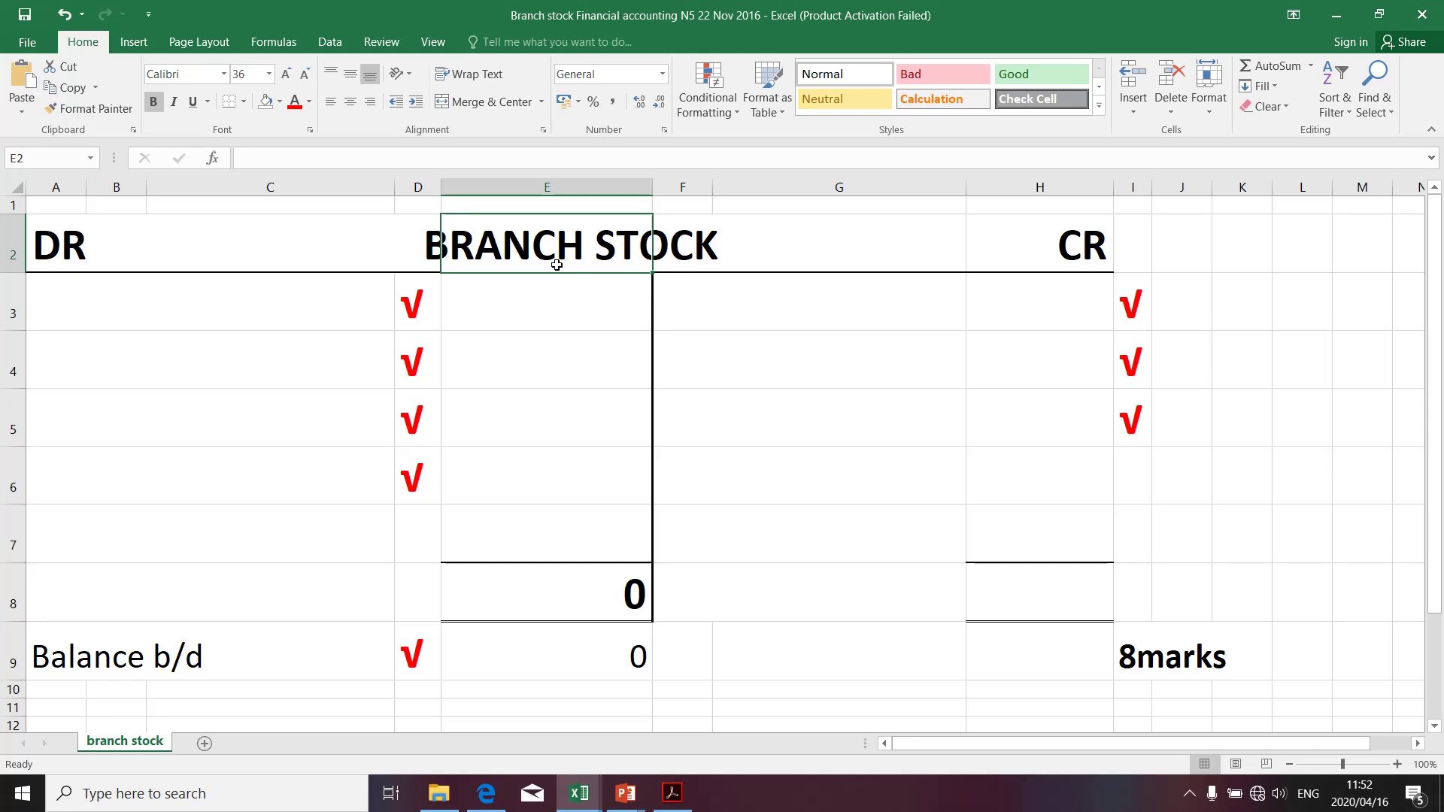
left_click(559, 303)
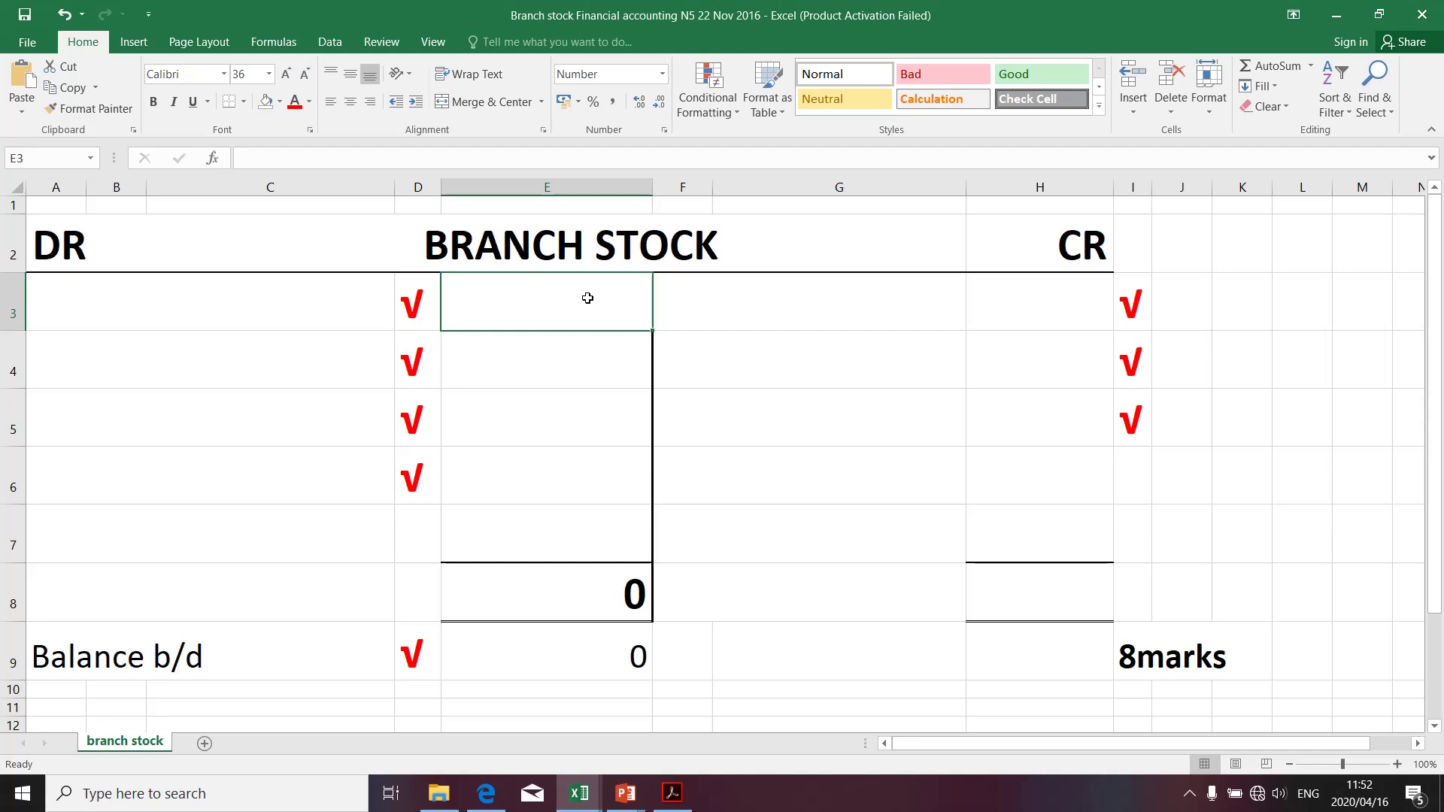
left_click(989, 305)
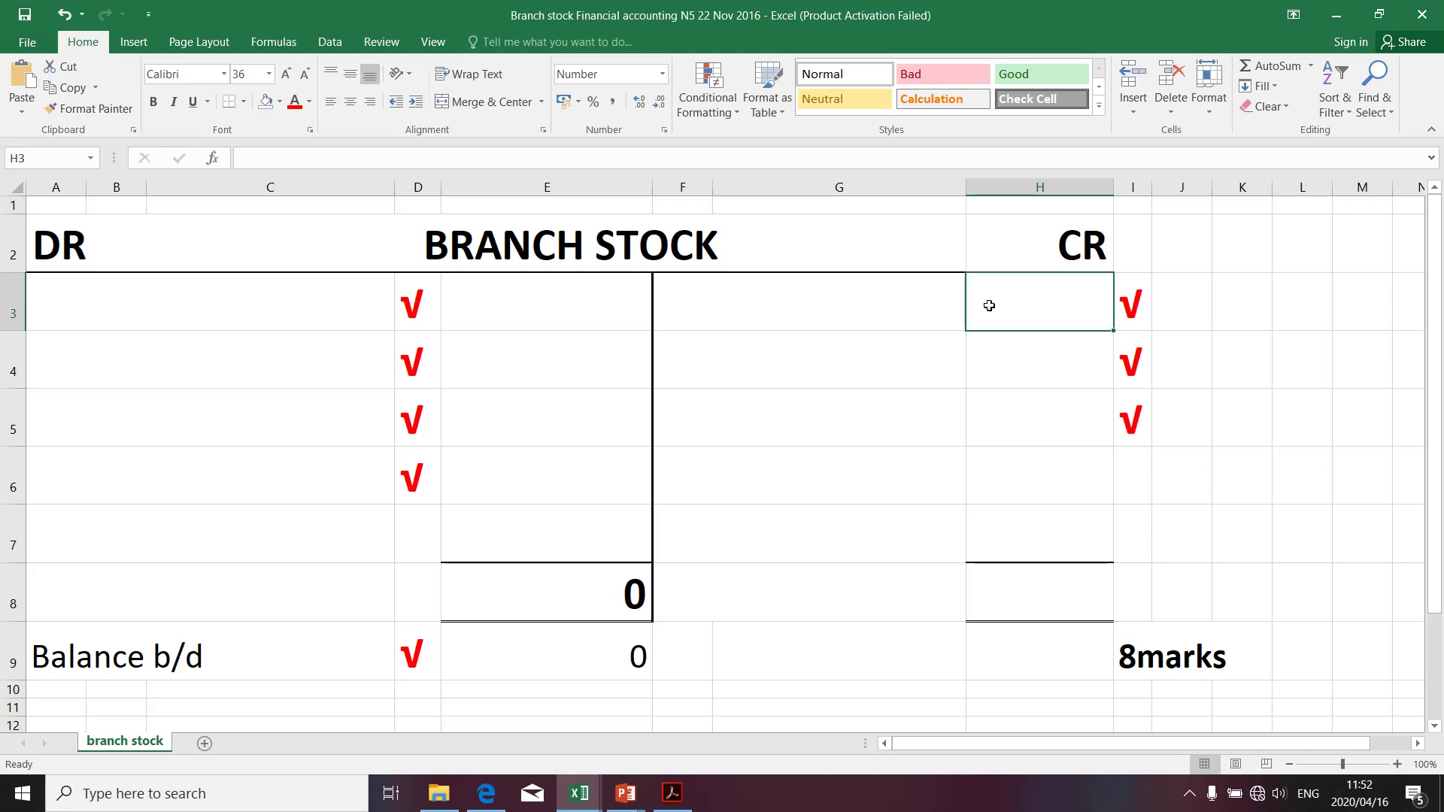
left_click(570, 316)
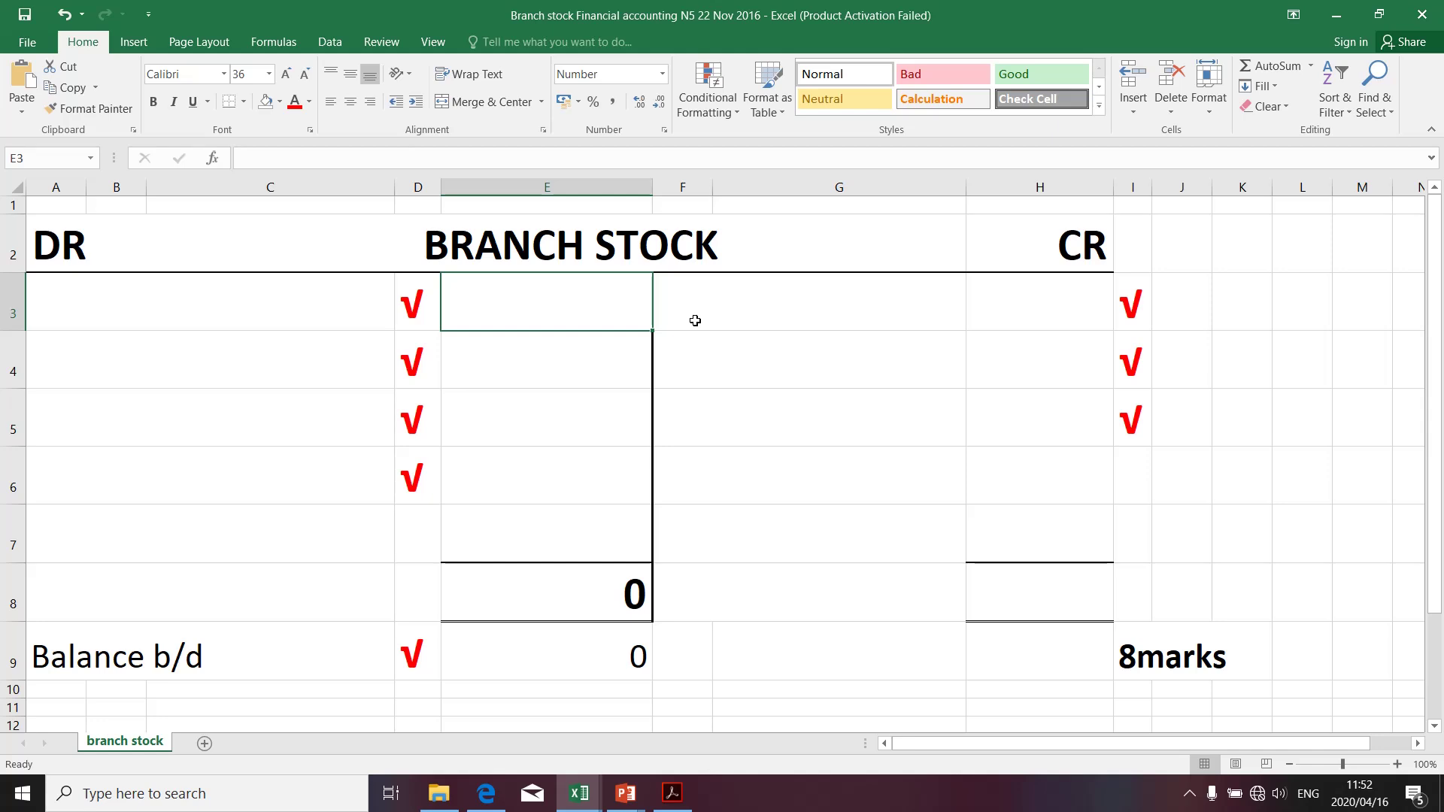
Step: Point out debit cell E3 and credit cell H7 as the opening and closing balance positions
left_click(980, 322)
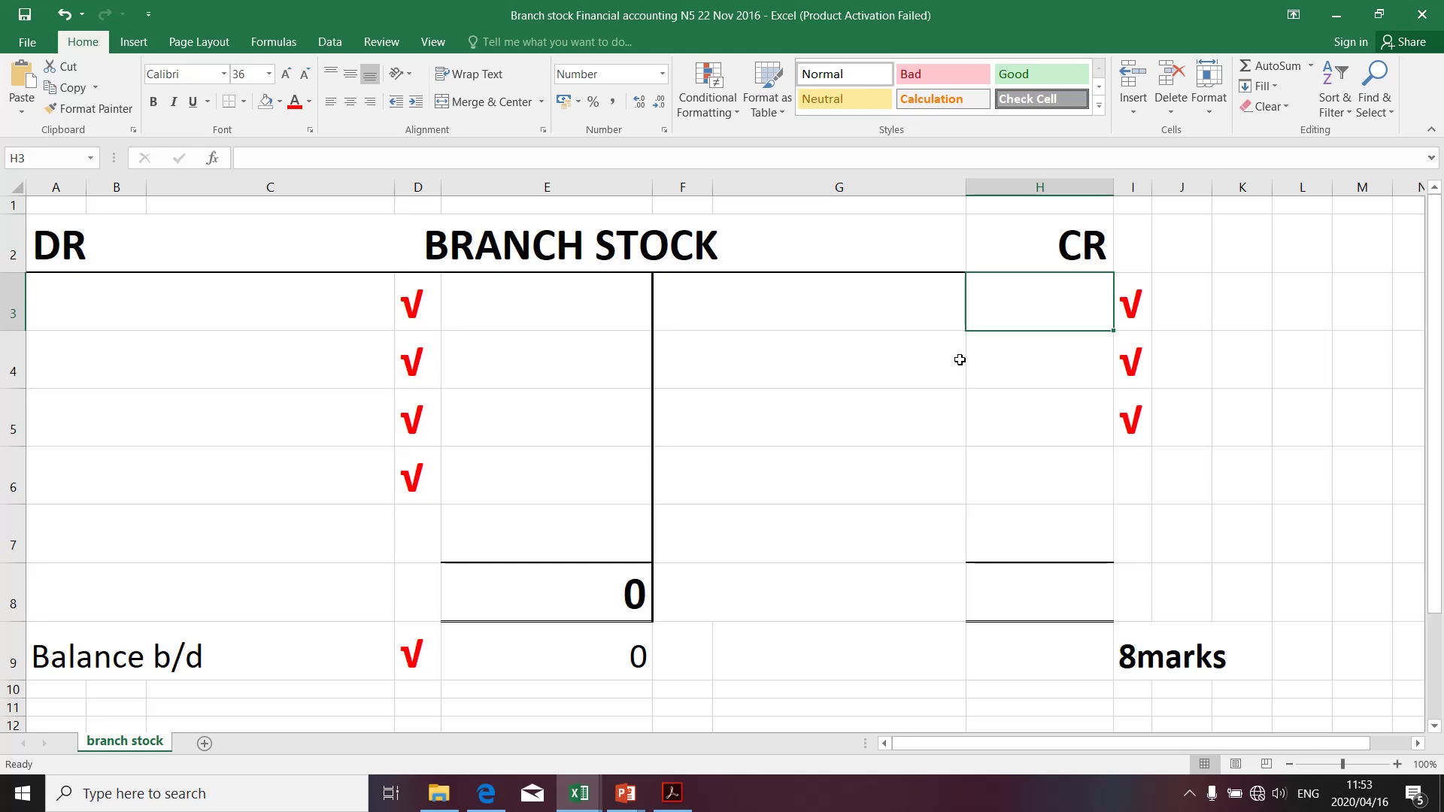
left_click(494, 299)
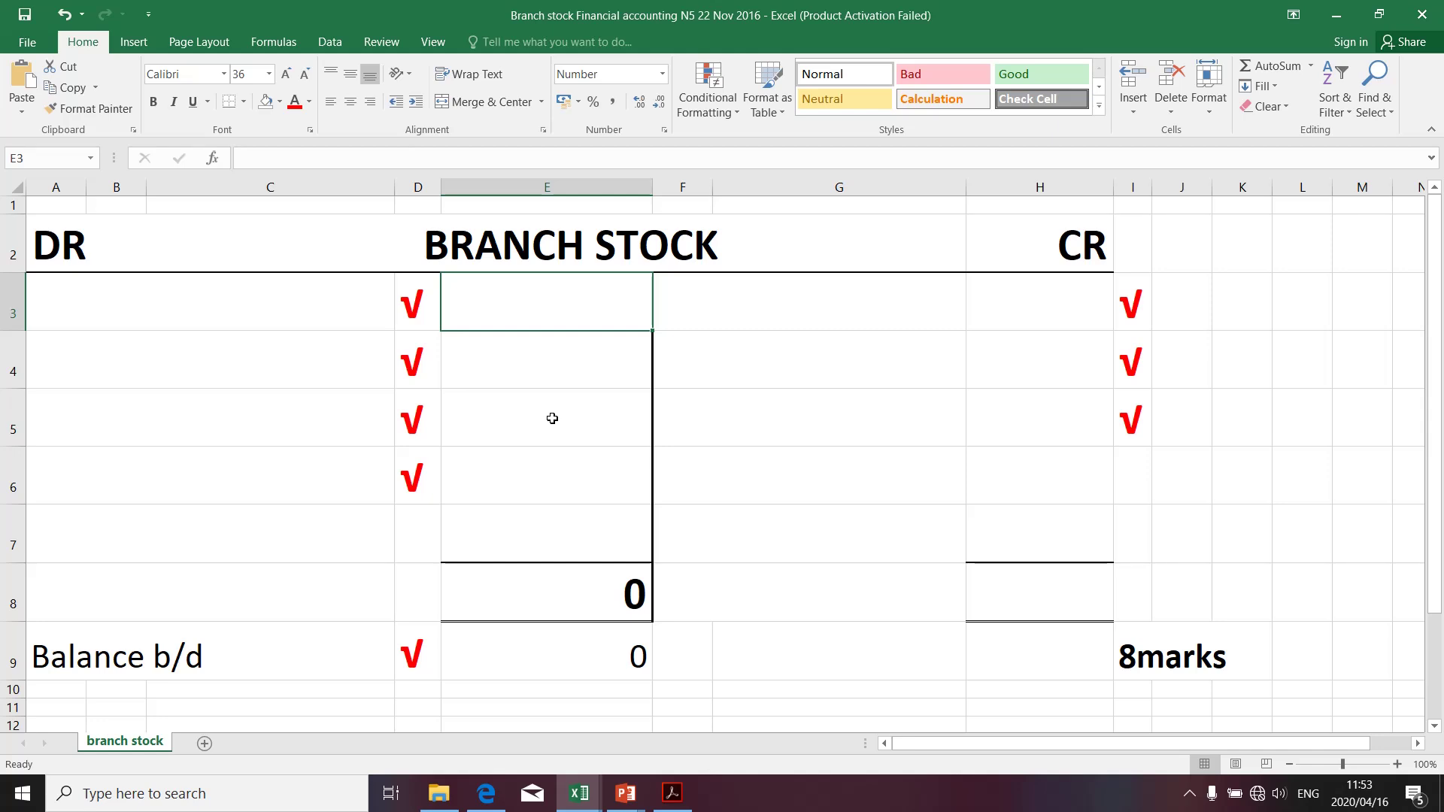
left_click(1042, 531)
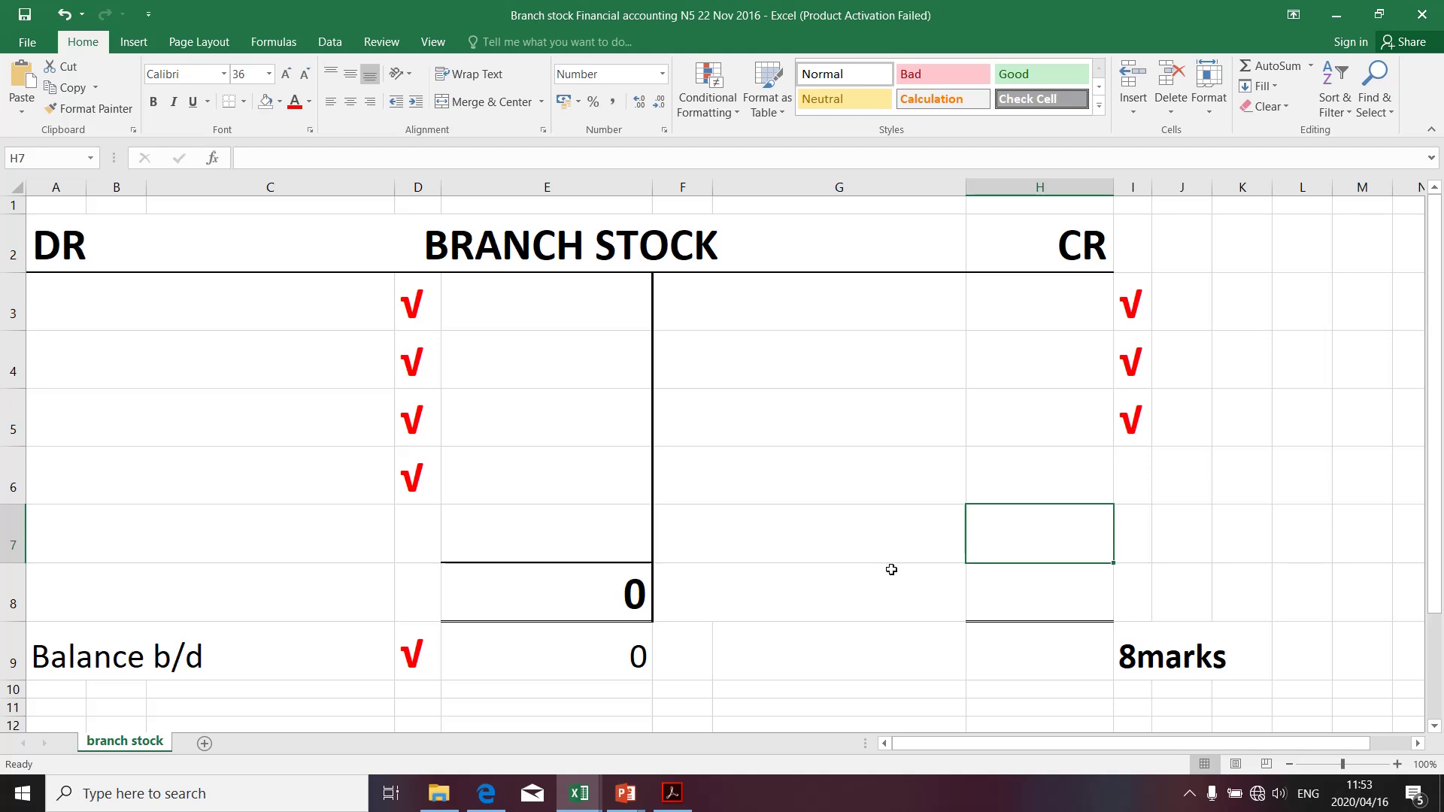
left_click(496, 311)
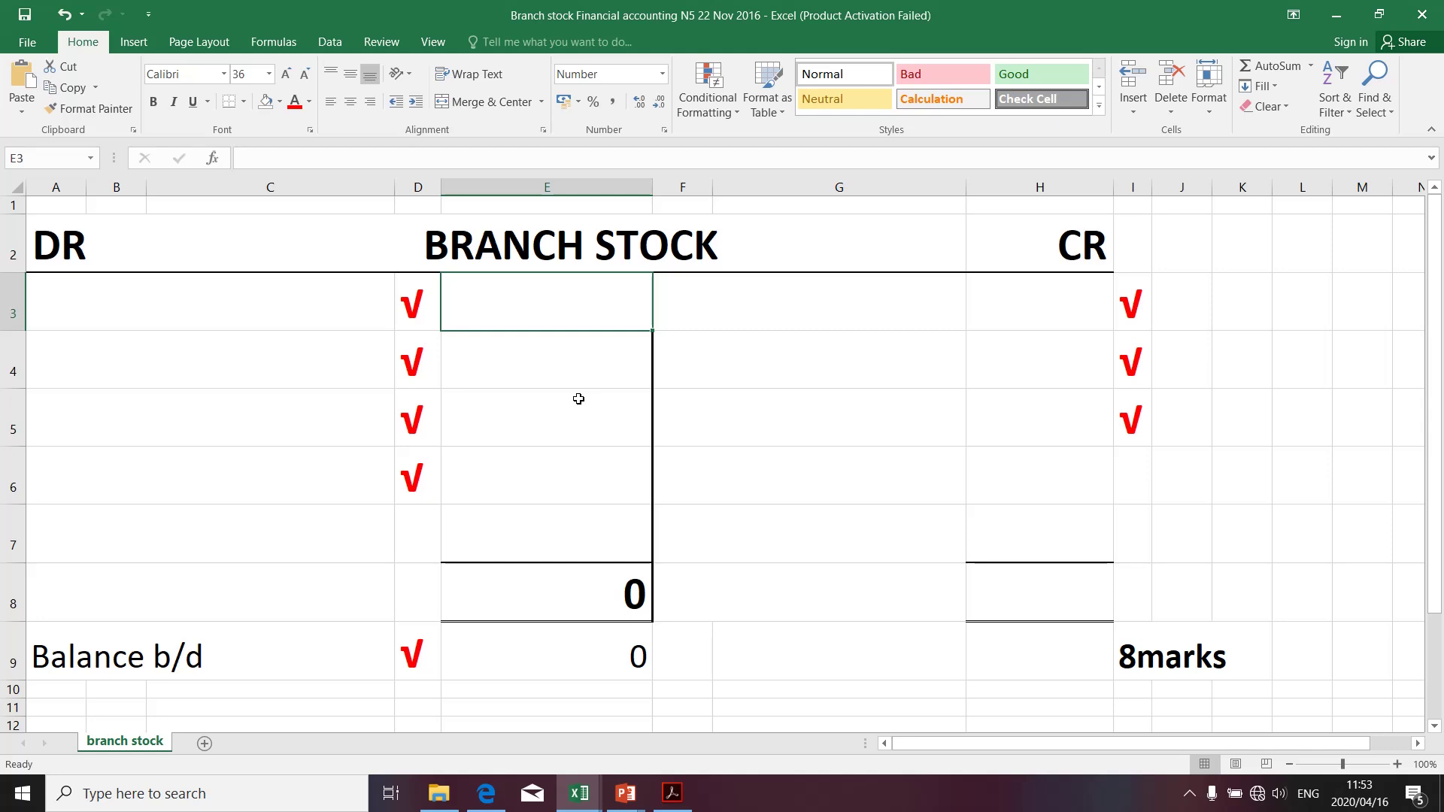
left_click(1068, 544)
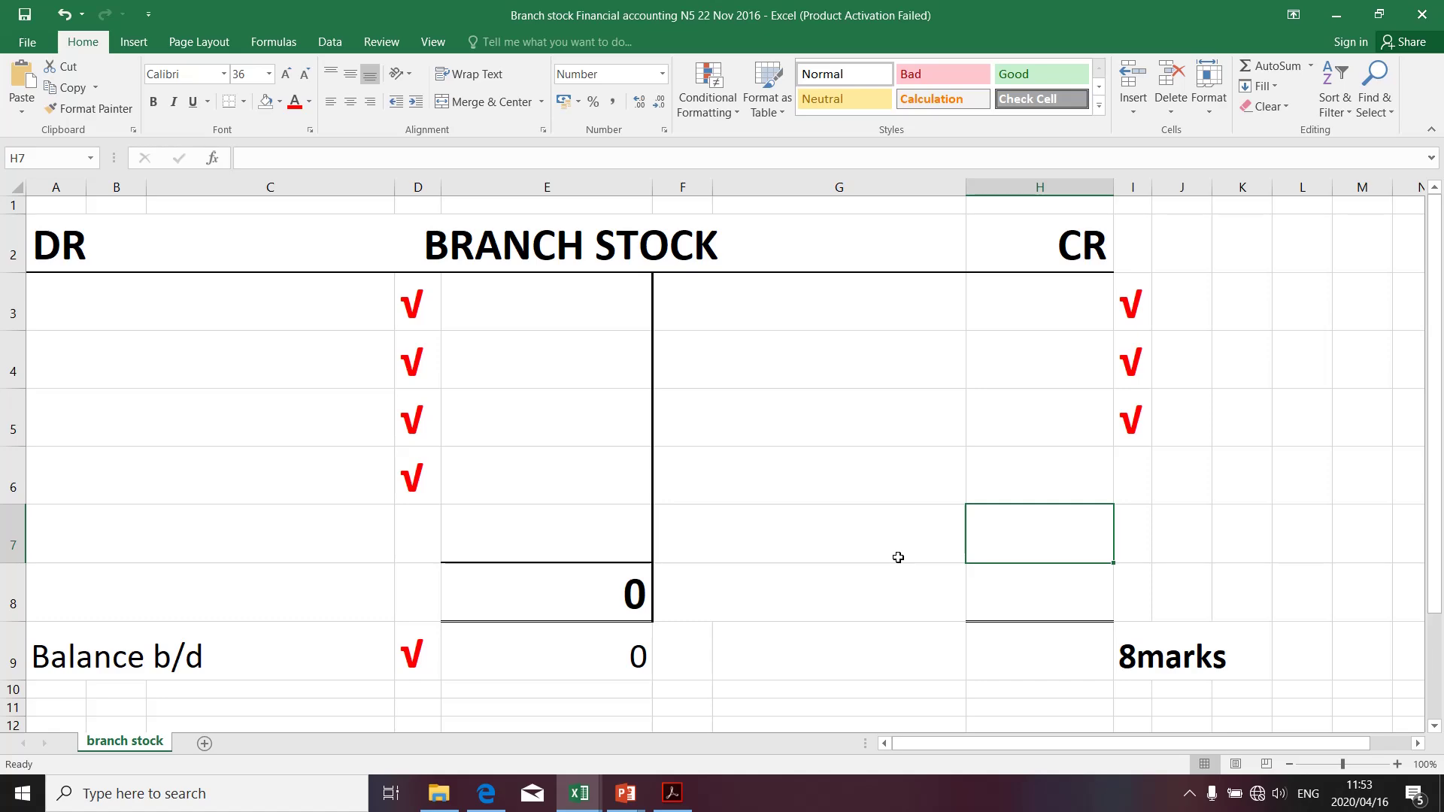
Step: Switch from Excel to the question paper PDF in Edge
key("alt")
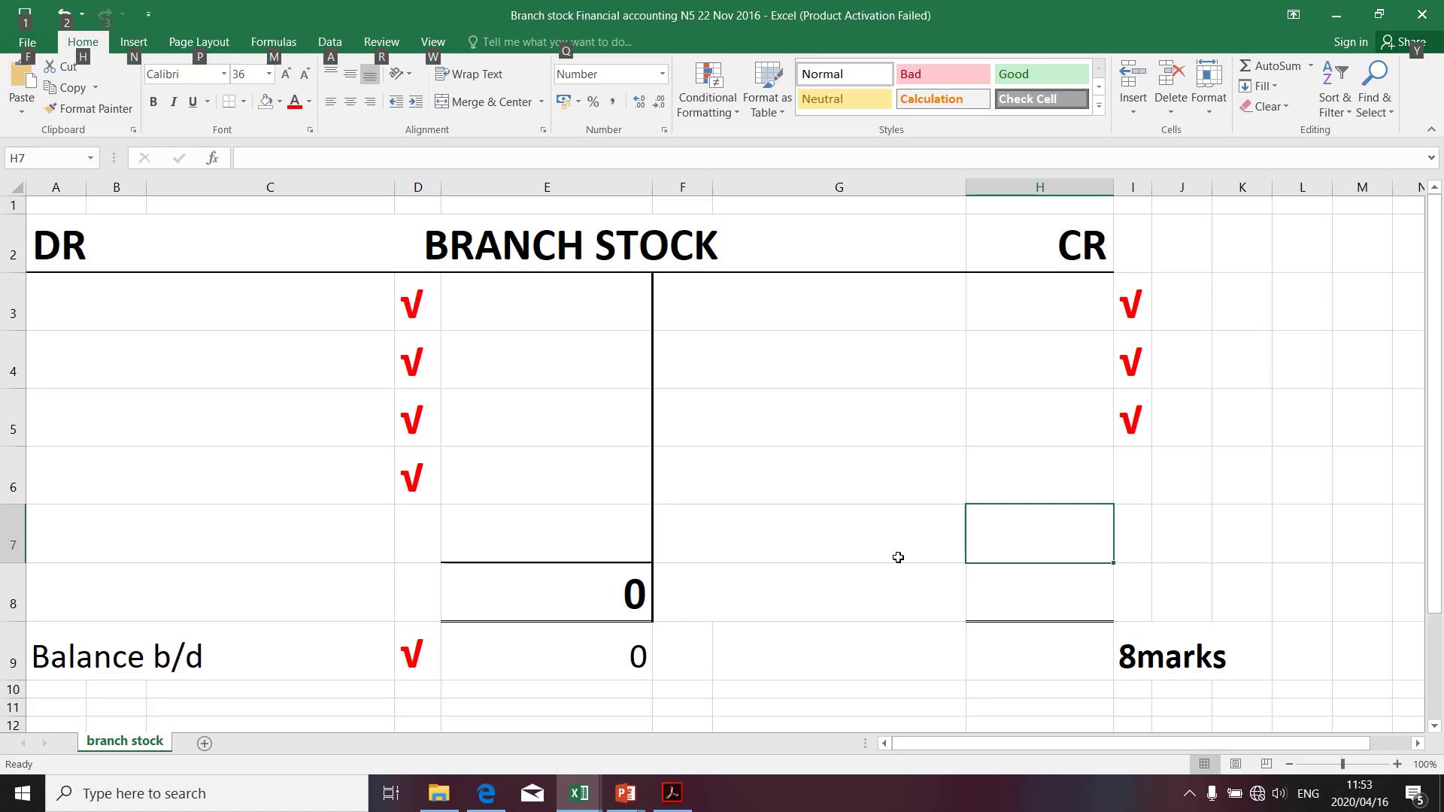
key("alt+Tab")
key("alt+Tab")
key("Tab")
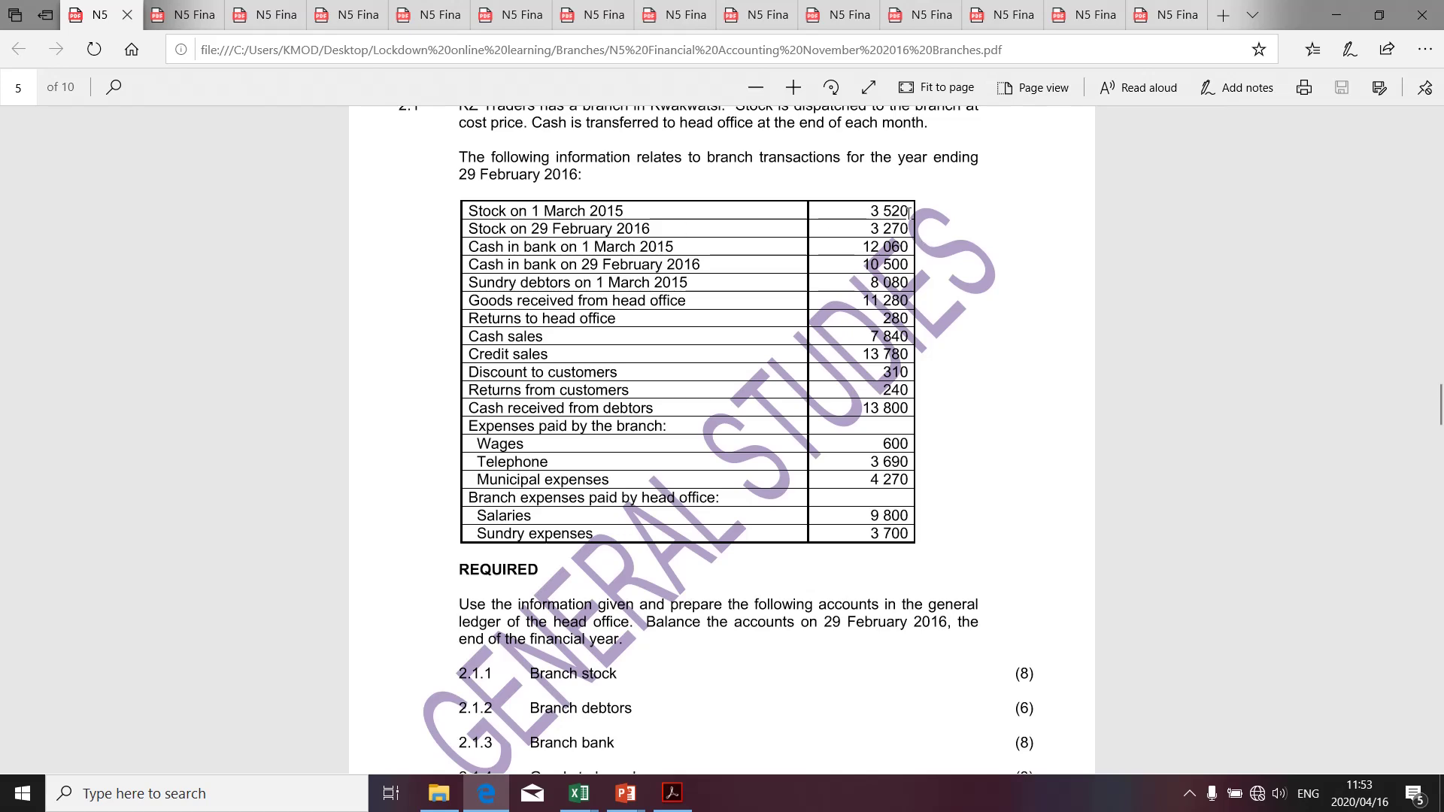
Step: Copy the 1 March 2015 opening stock 3 520 and select cell E3 in Excel
left_click_drag(909, 213, 875, 211)
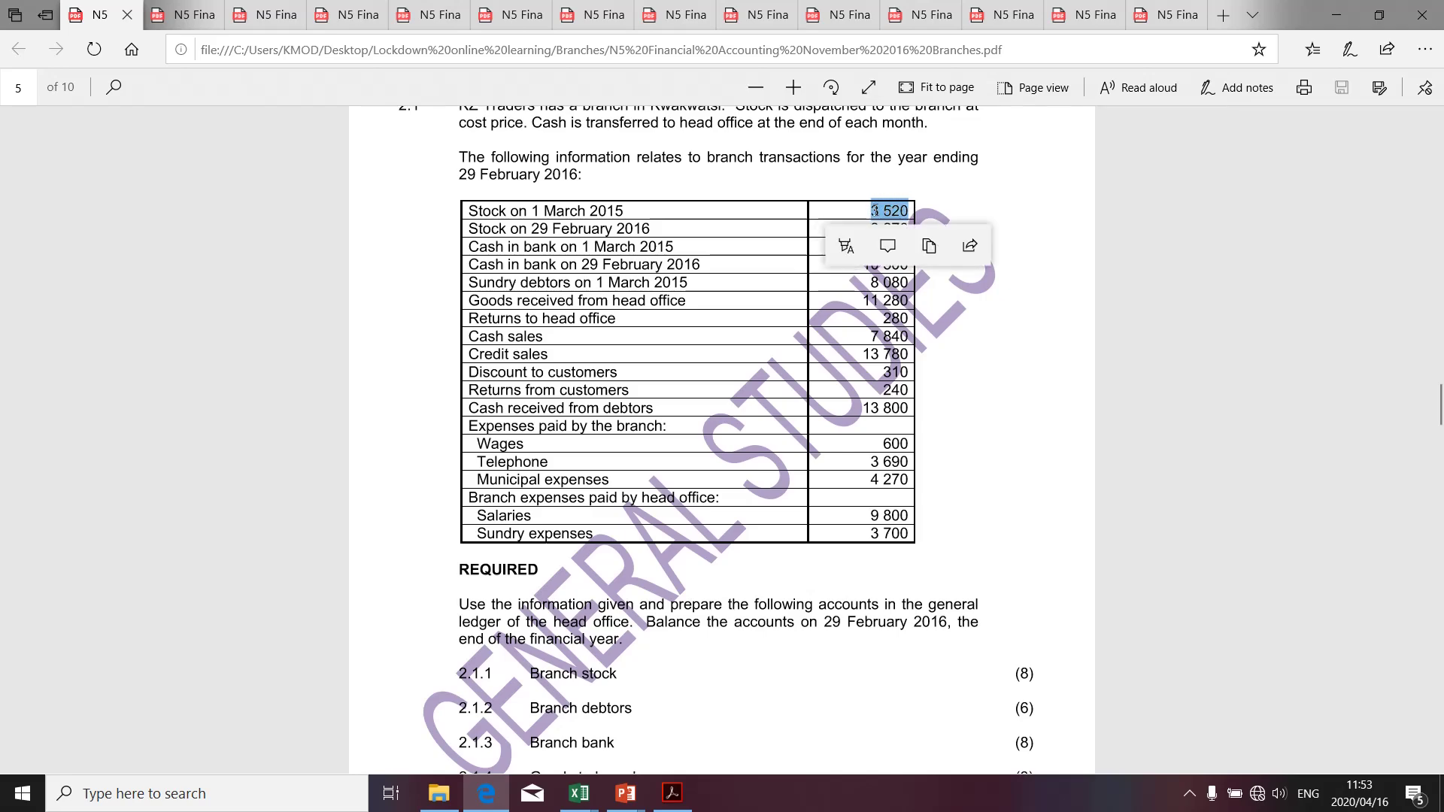
key("alt+Tab")
key("alt+Tab")
key("alt+Tab")
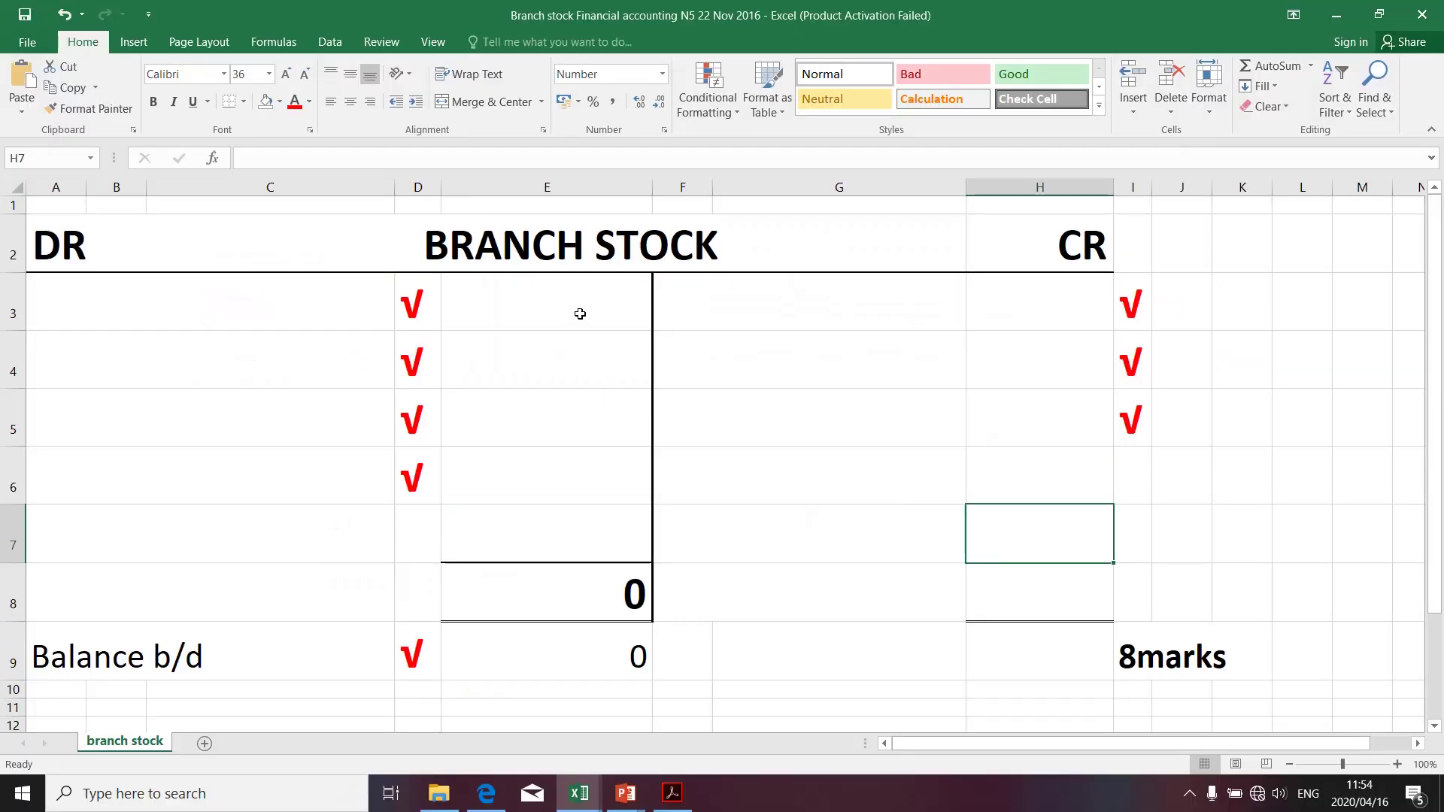
left_click(580, 313)
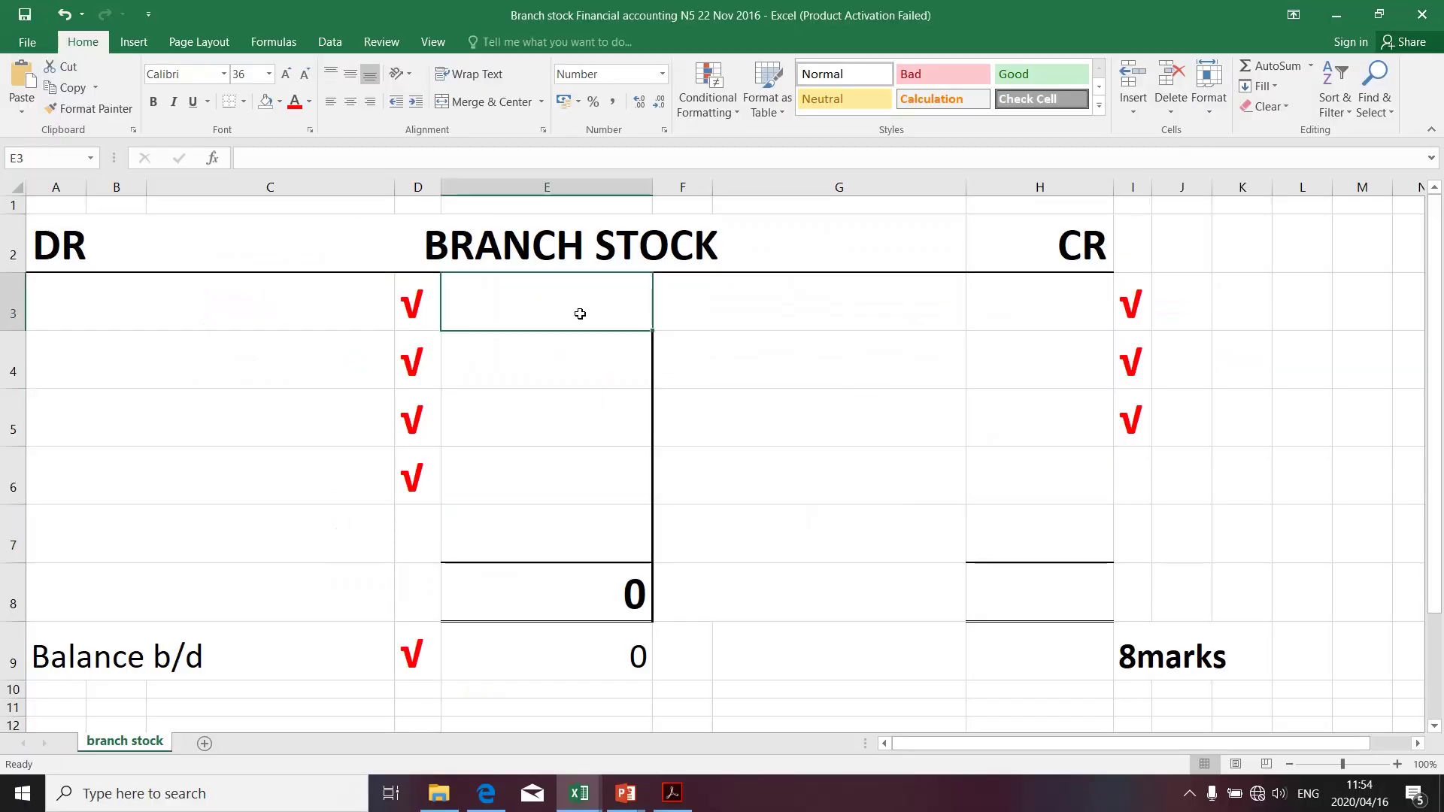
Step: Paste 3 520 into E3 and label A3 'Balance b/d', then return to the question paper
type("3520")
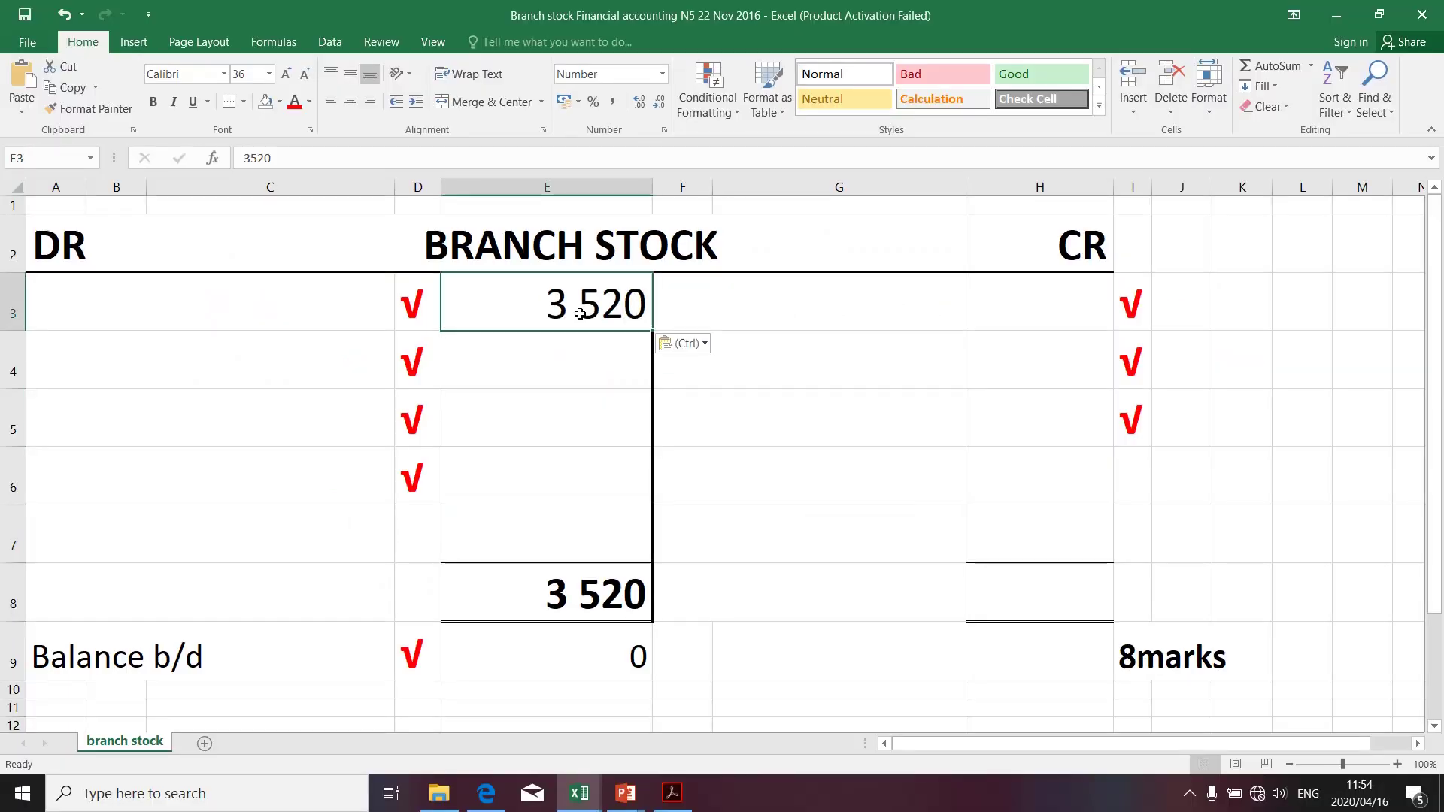
left_click(262, 328)
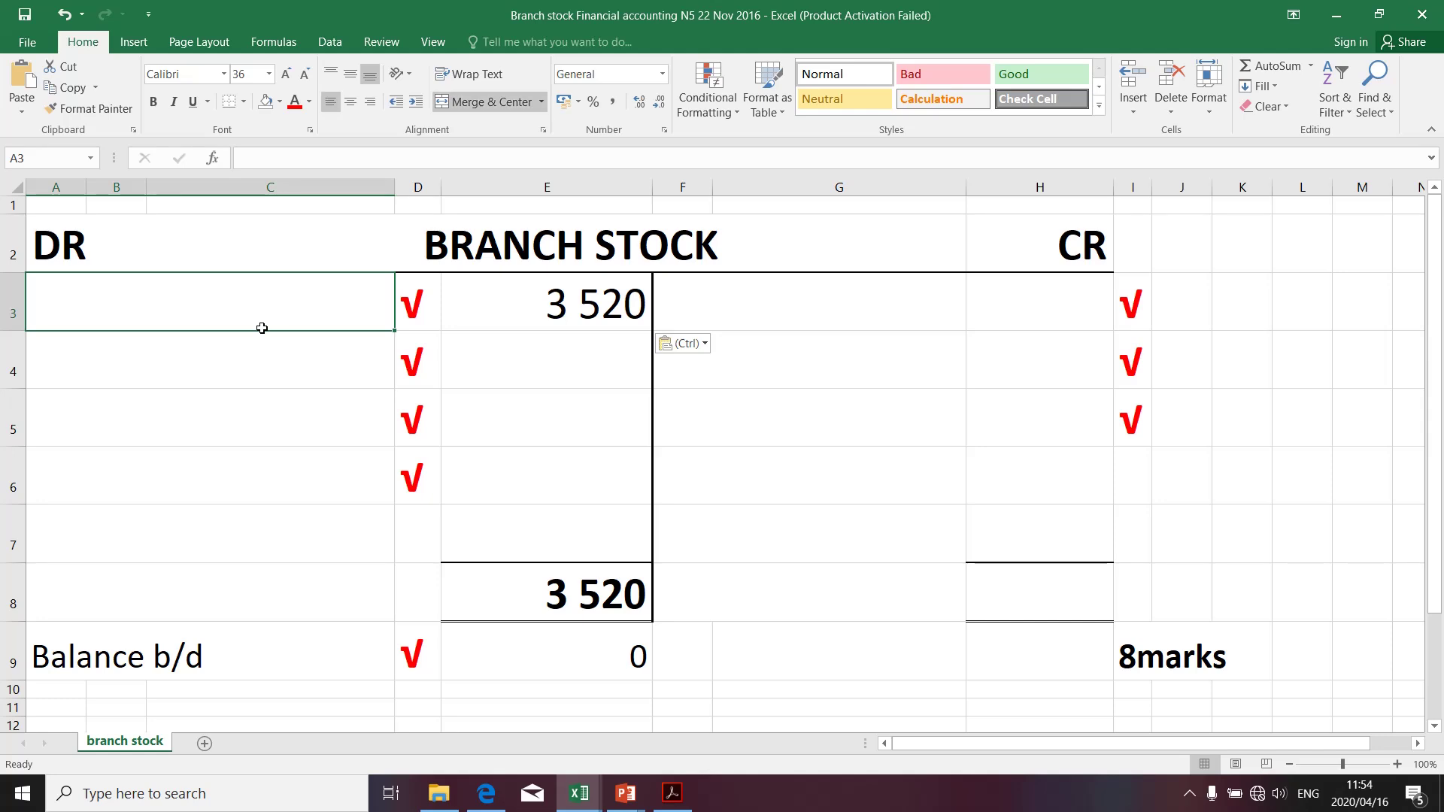
type("Balance")
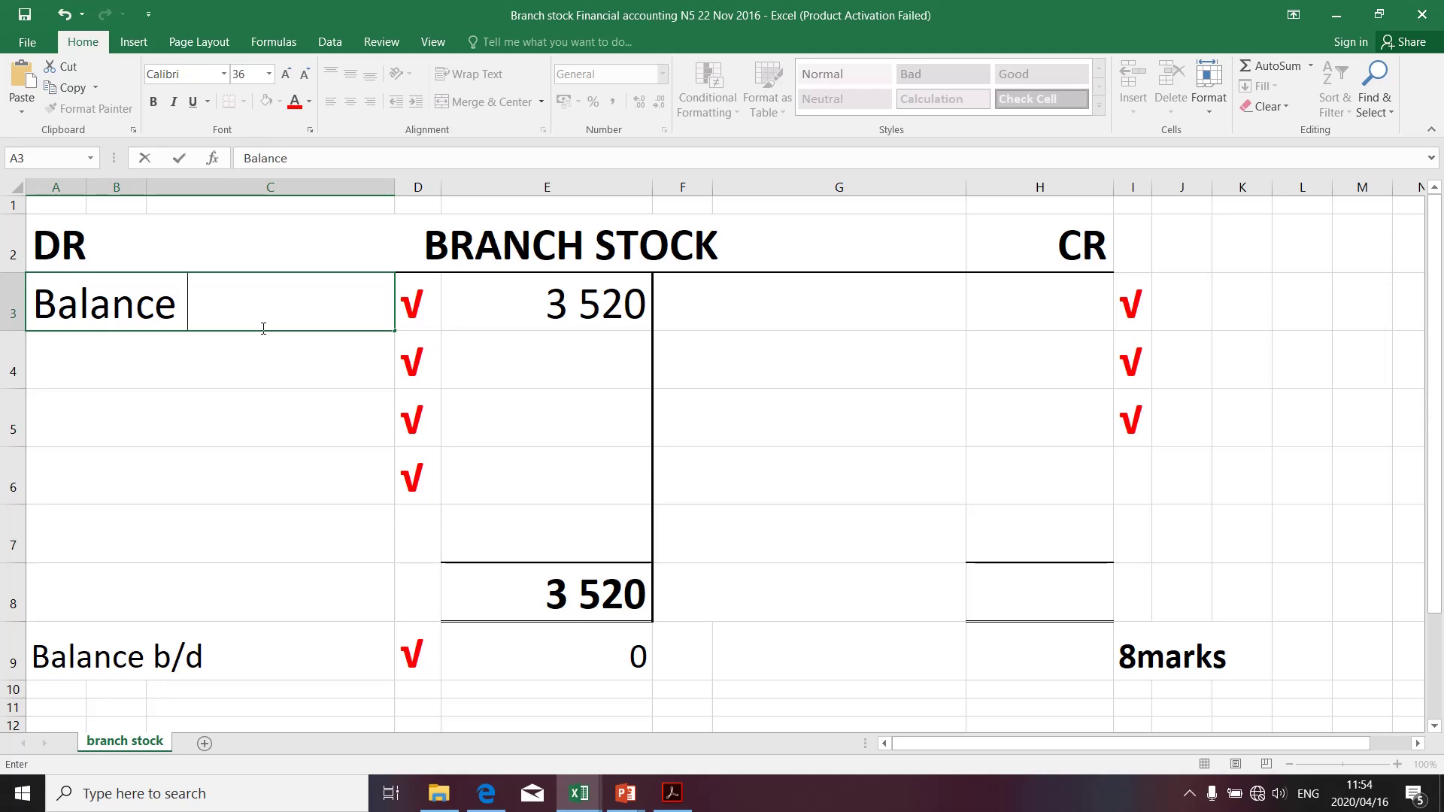
key("Escape")
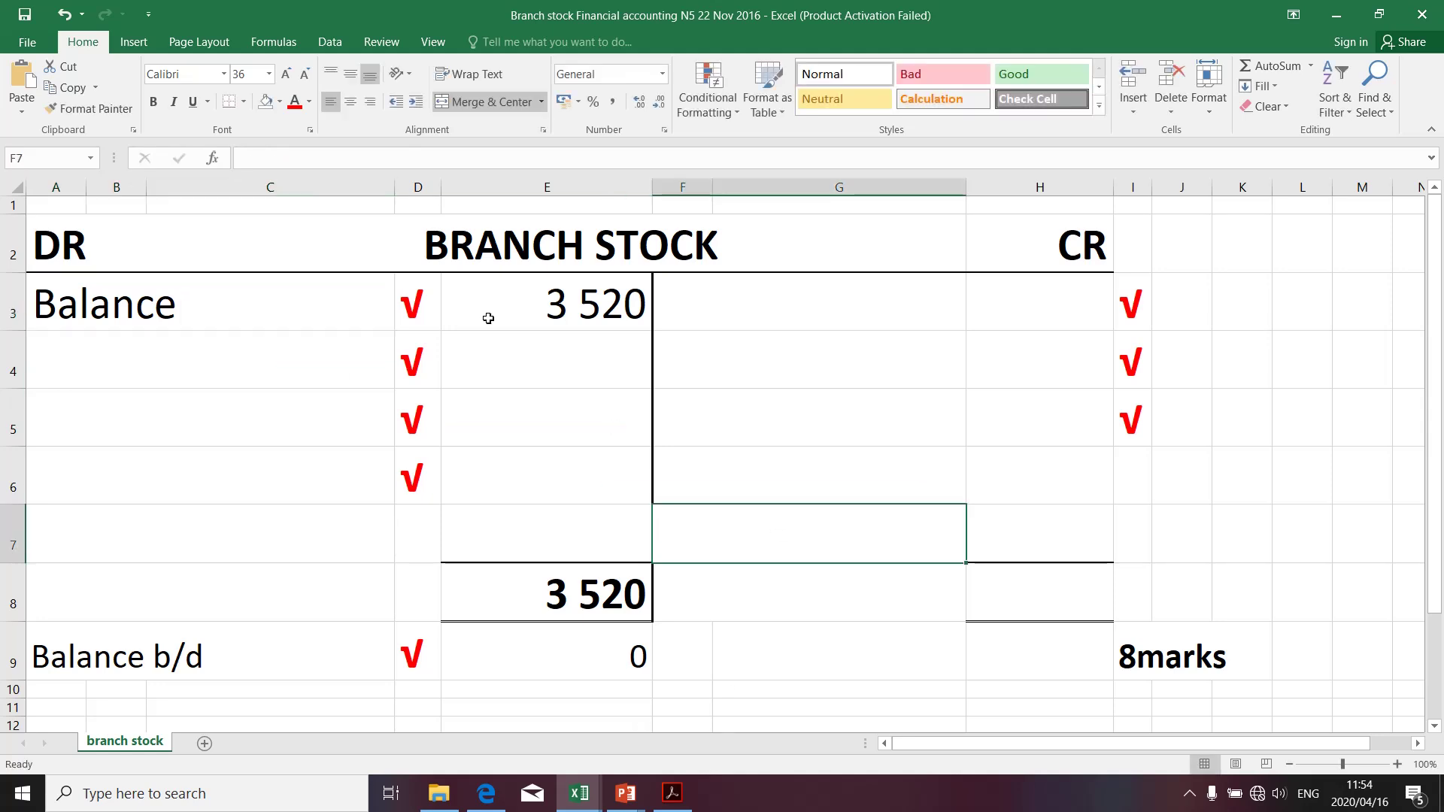
left_click(297, 153)
type("b")
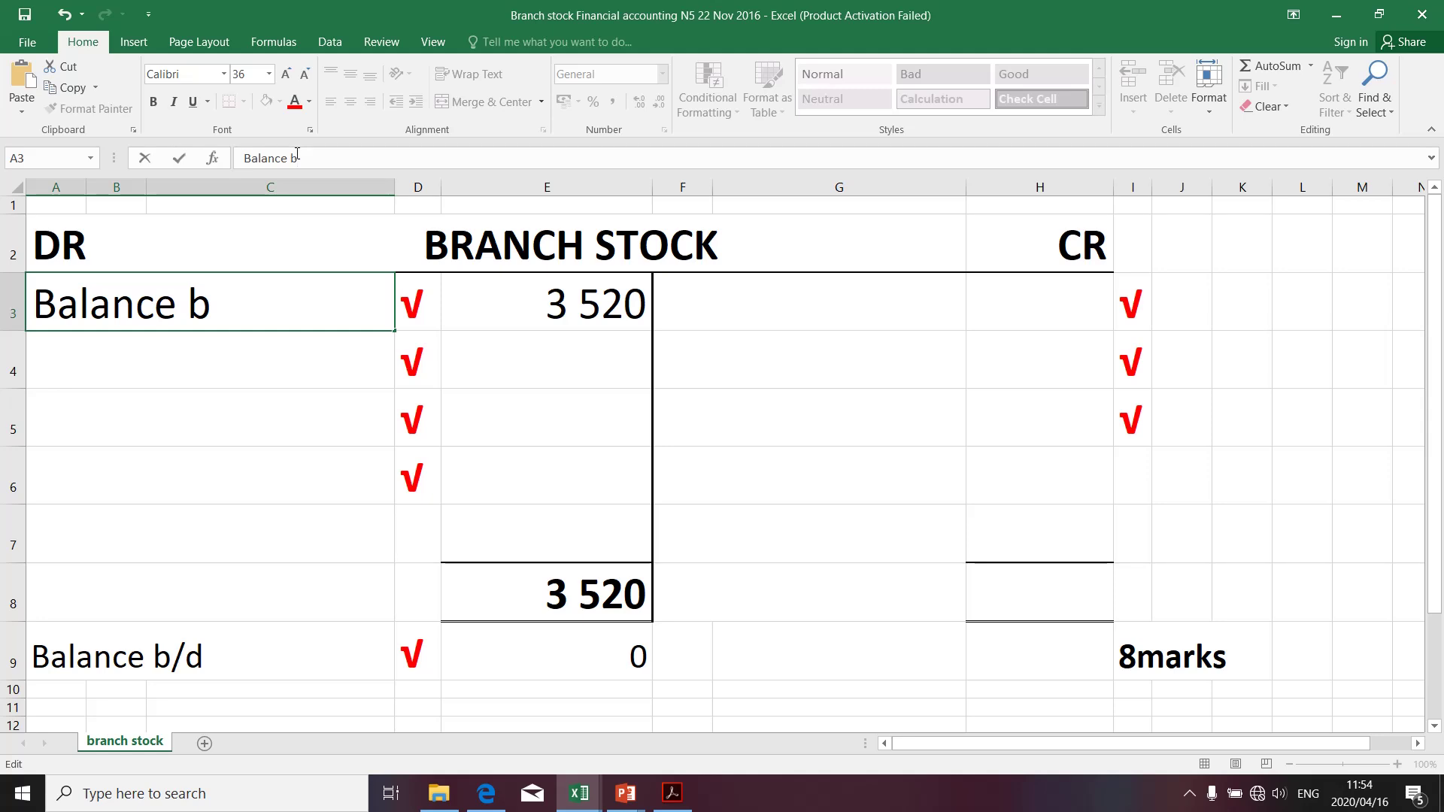
type("/d")
key("Return")
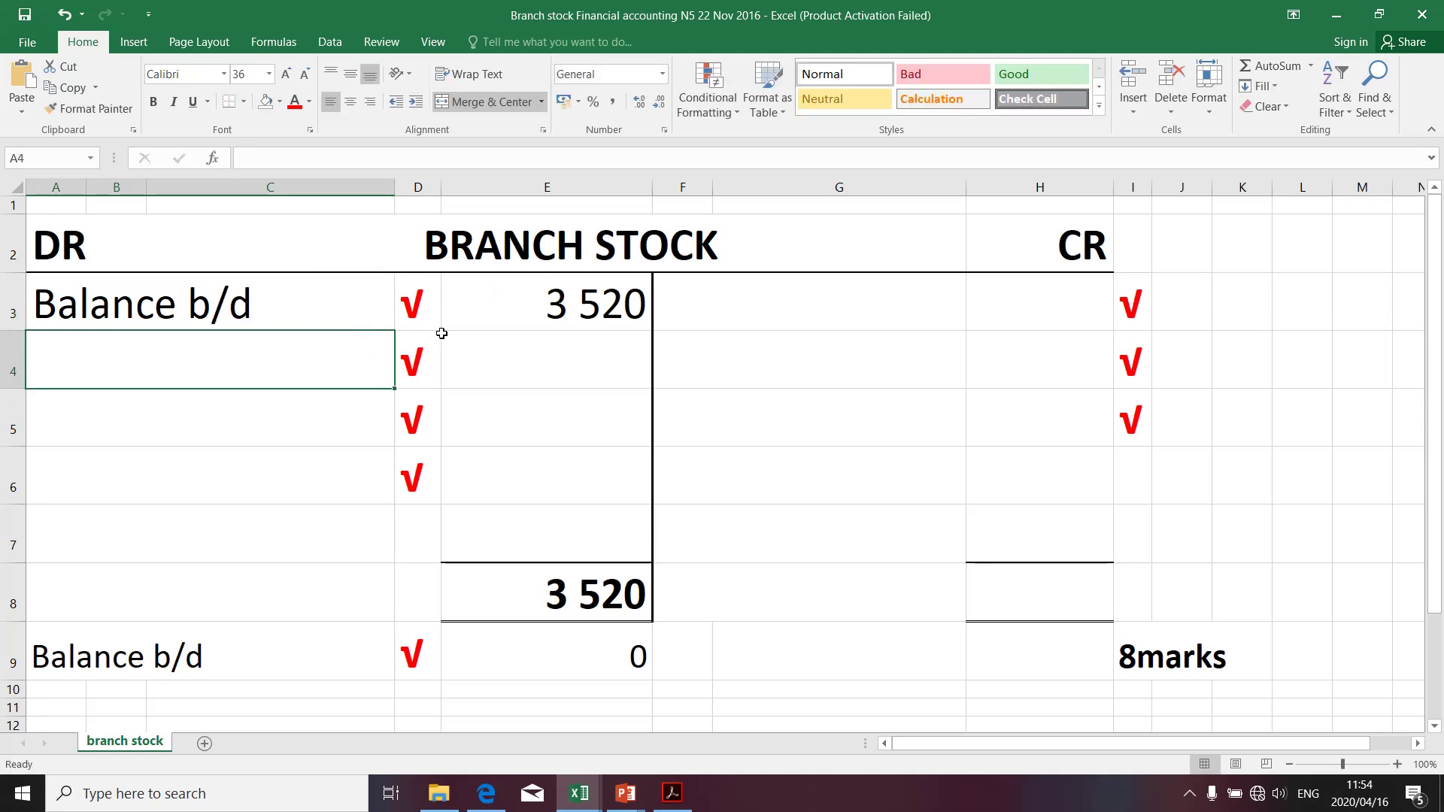
left_click(349, 314)
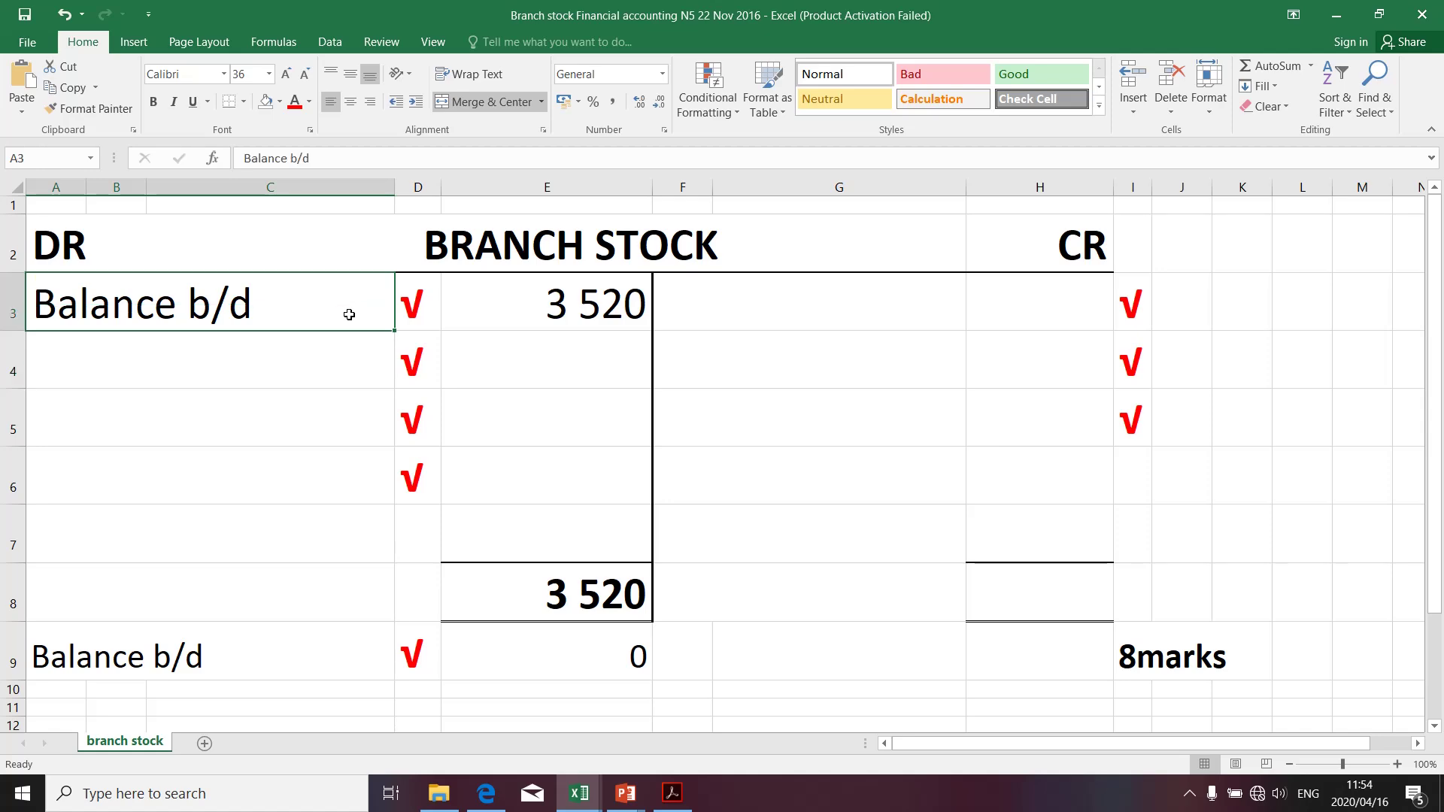
key("alt+Tab")
key("alt+Tab")
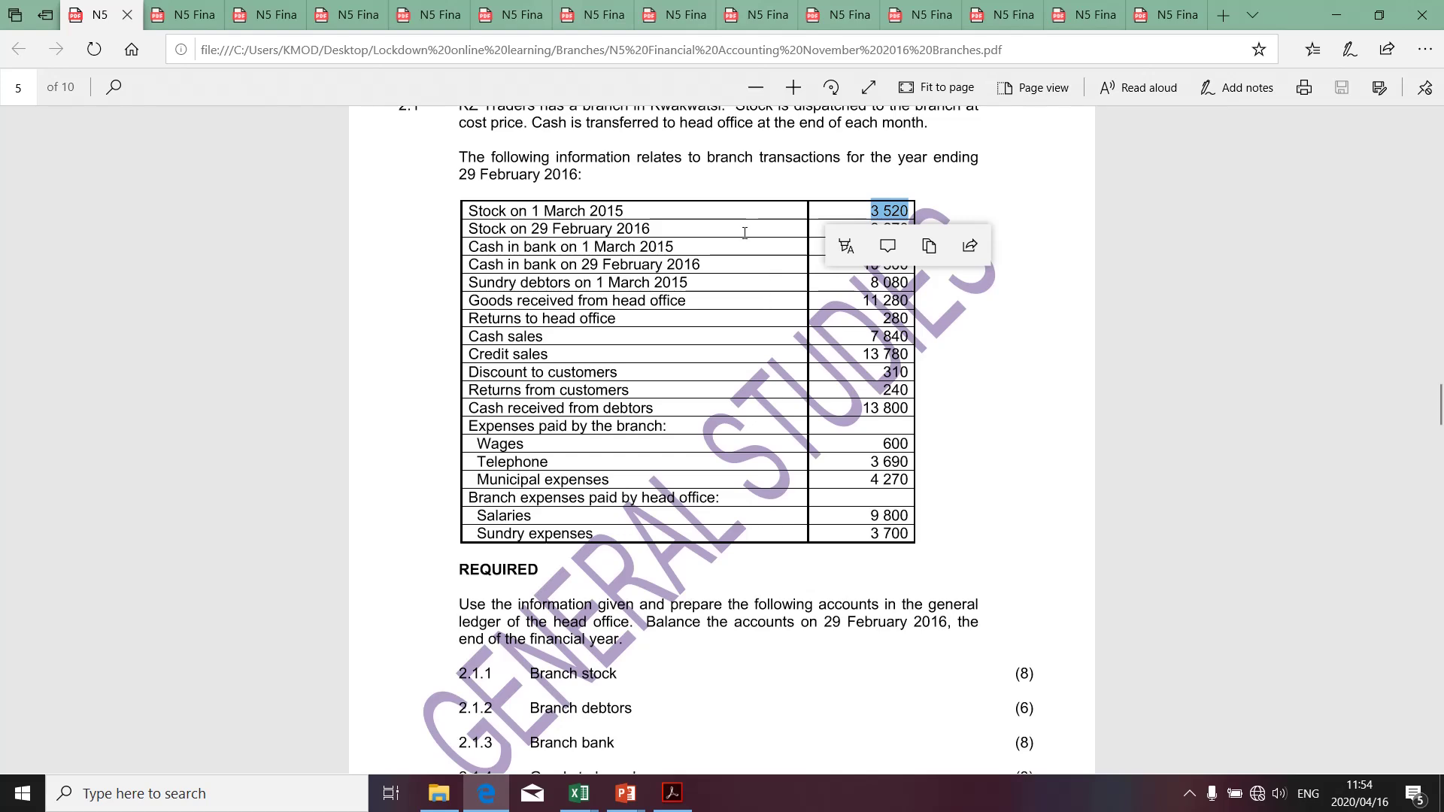
Step: Copy the 29 February 2016 closing stock figure 3 270 and return to Excel
left_click_drag(870, 228, 912, 229)
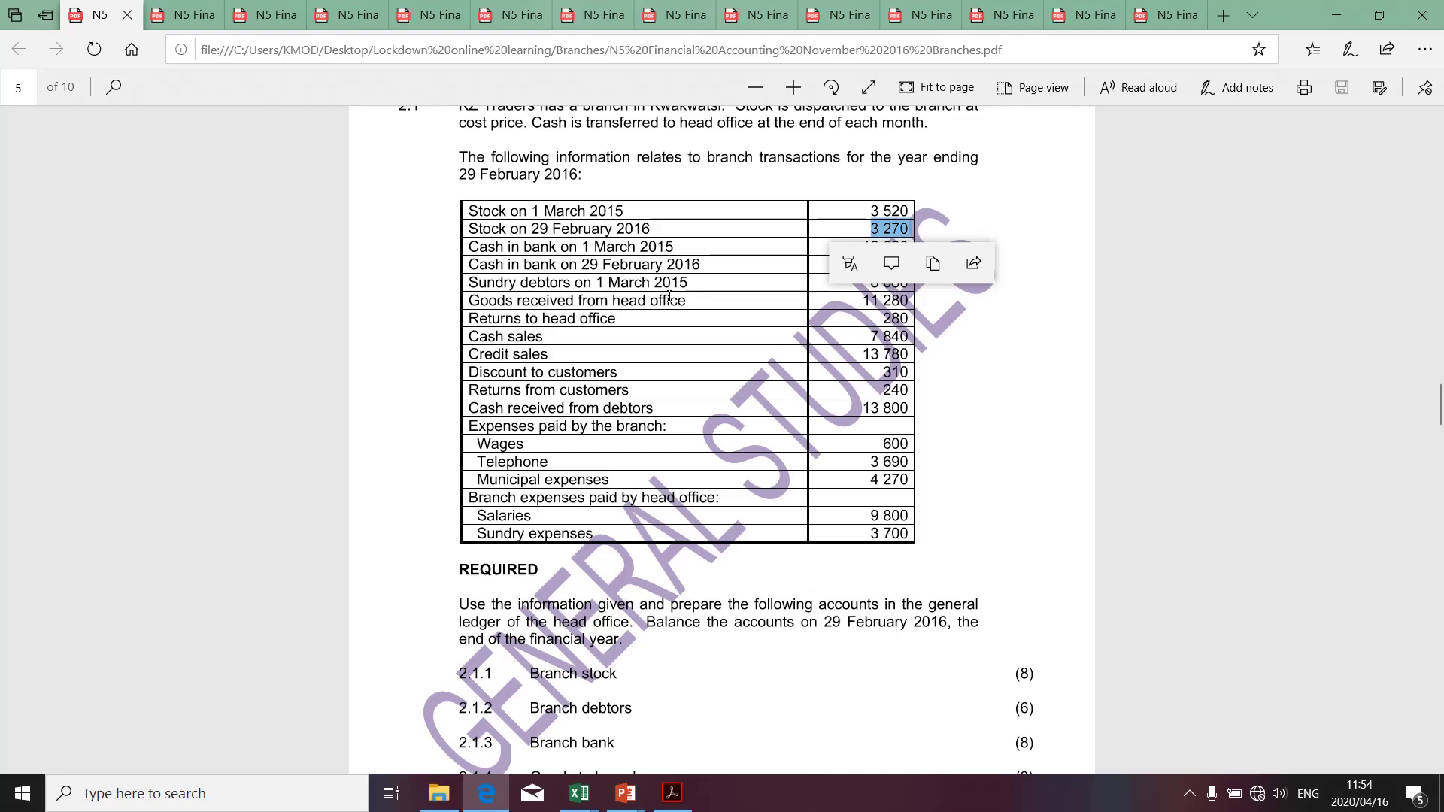
key("alt+Tab")
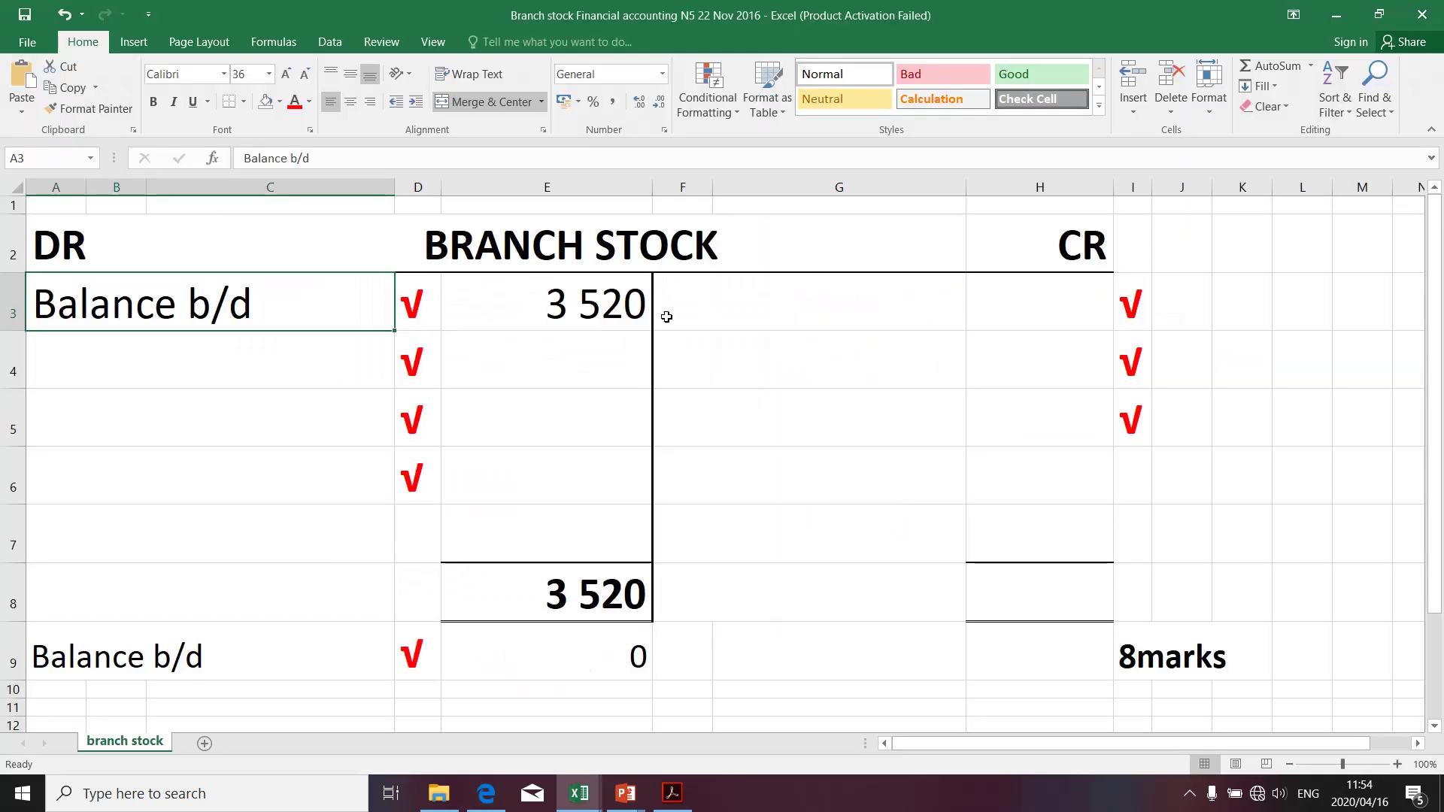
Step: Paste the closing stock 3 270 into credit cell H7
left_click(1033, 538)
type("3270")
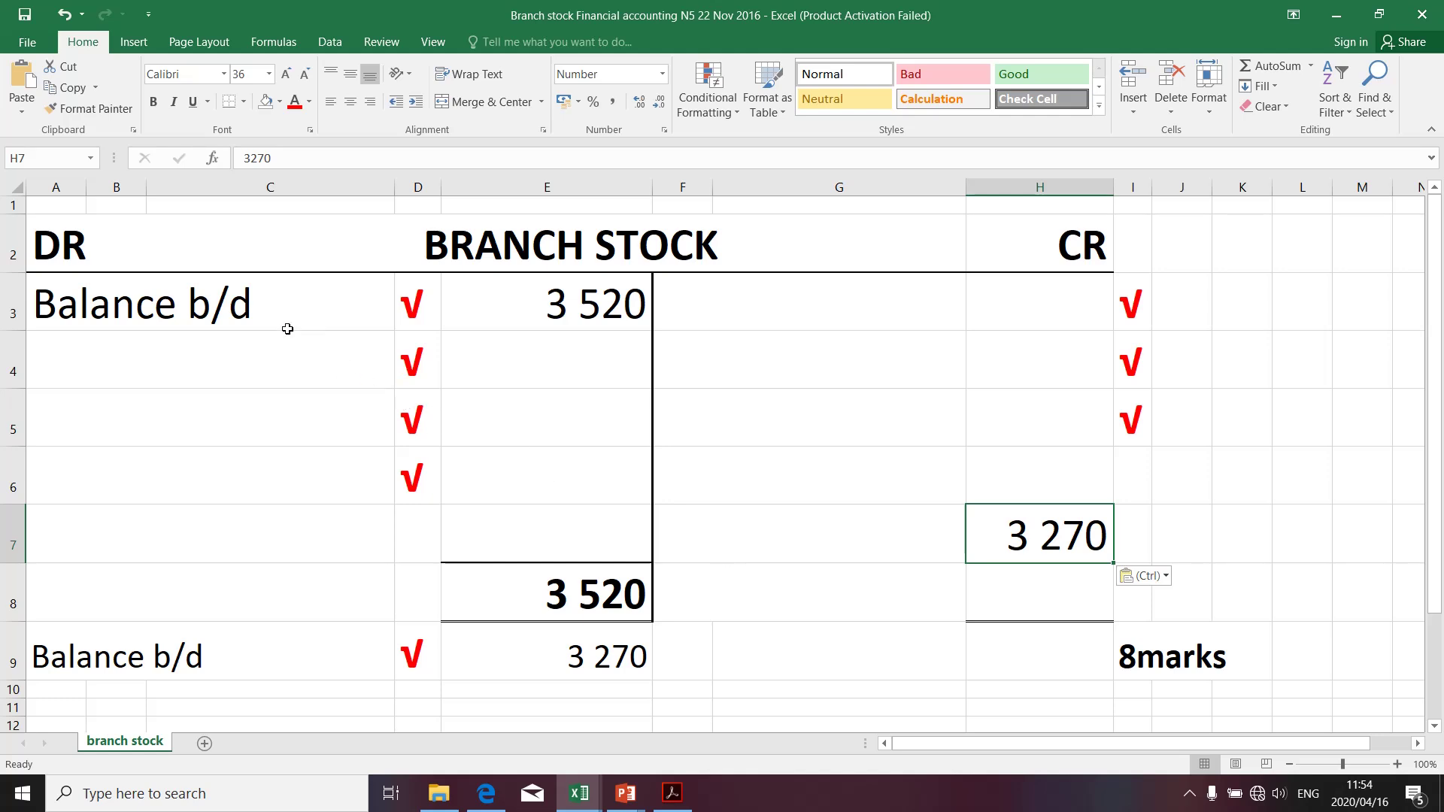
left_click(235, 321)
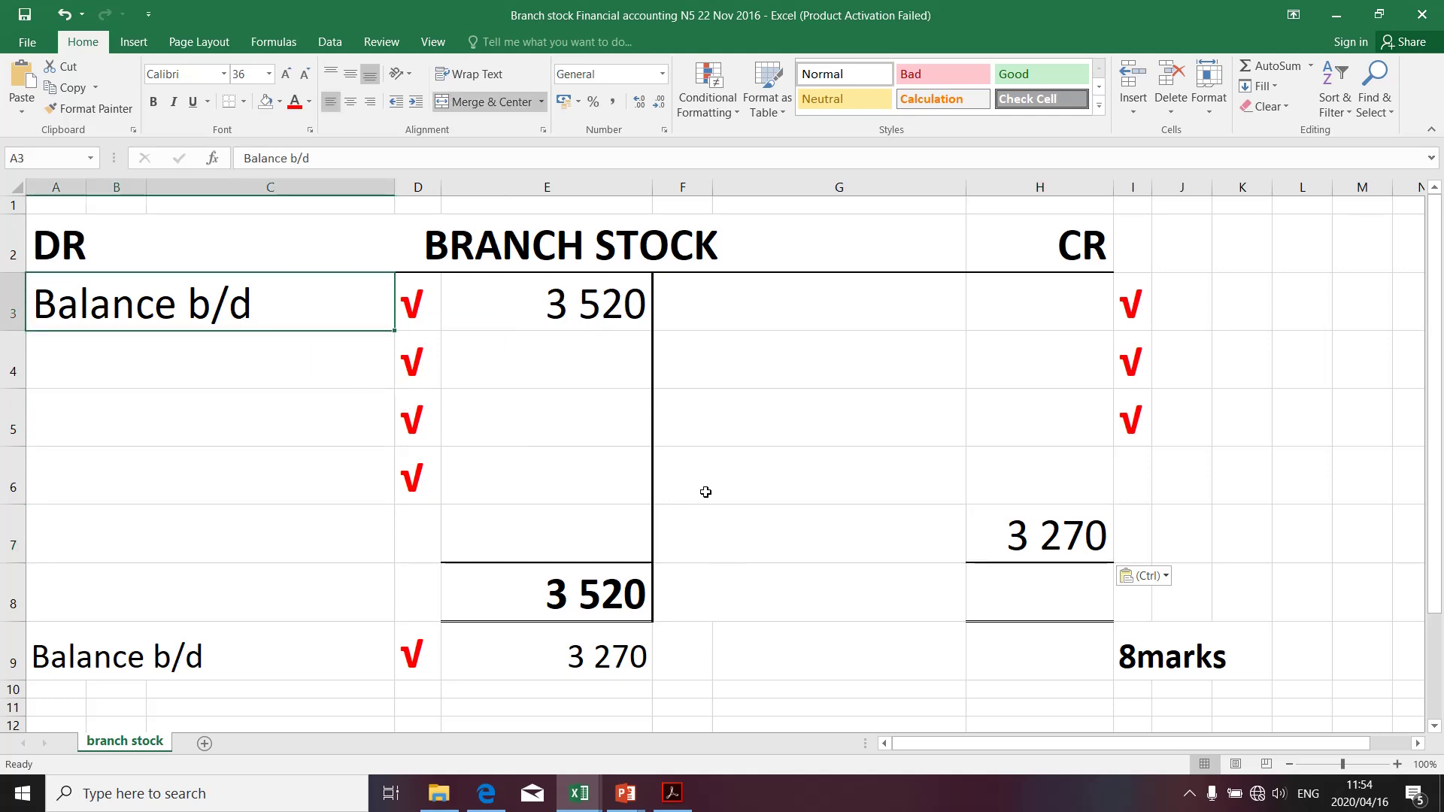
Step: Label F7 'Balance c/d' on the credit side and check the E9 balance formula
left_click(713, 529)
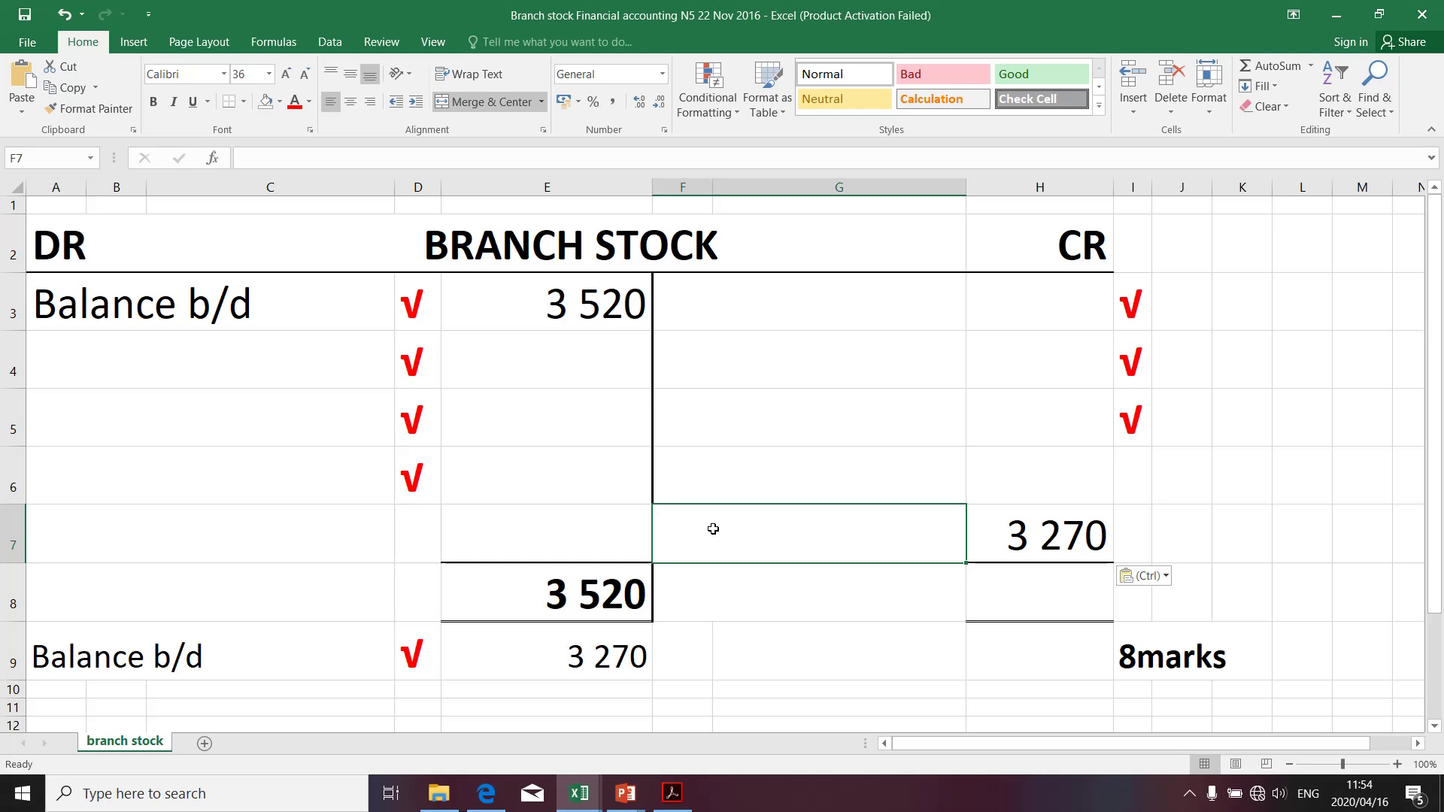
type("Balance")
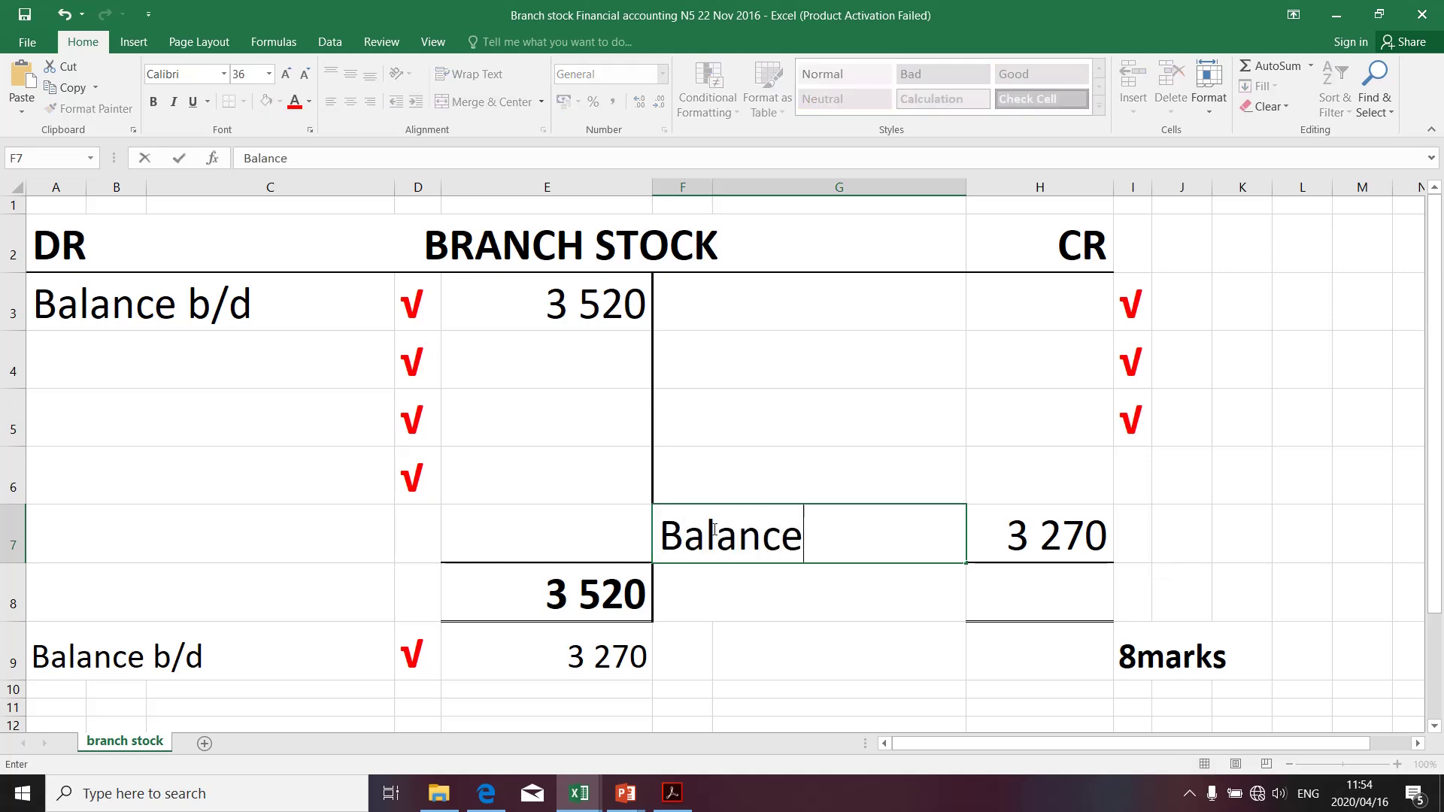
type(" c/d")
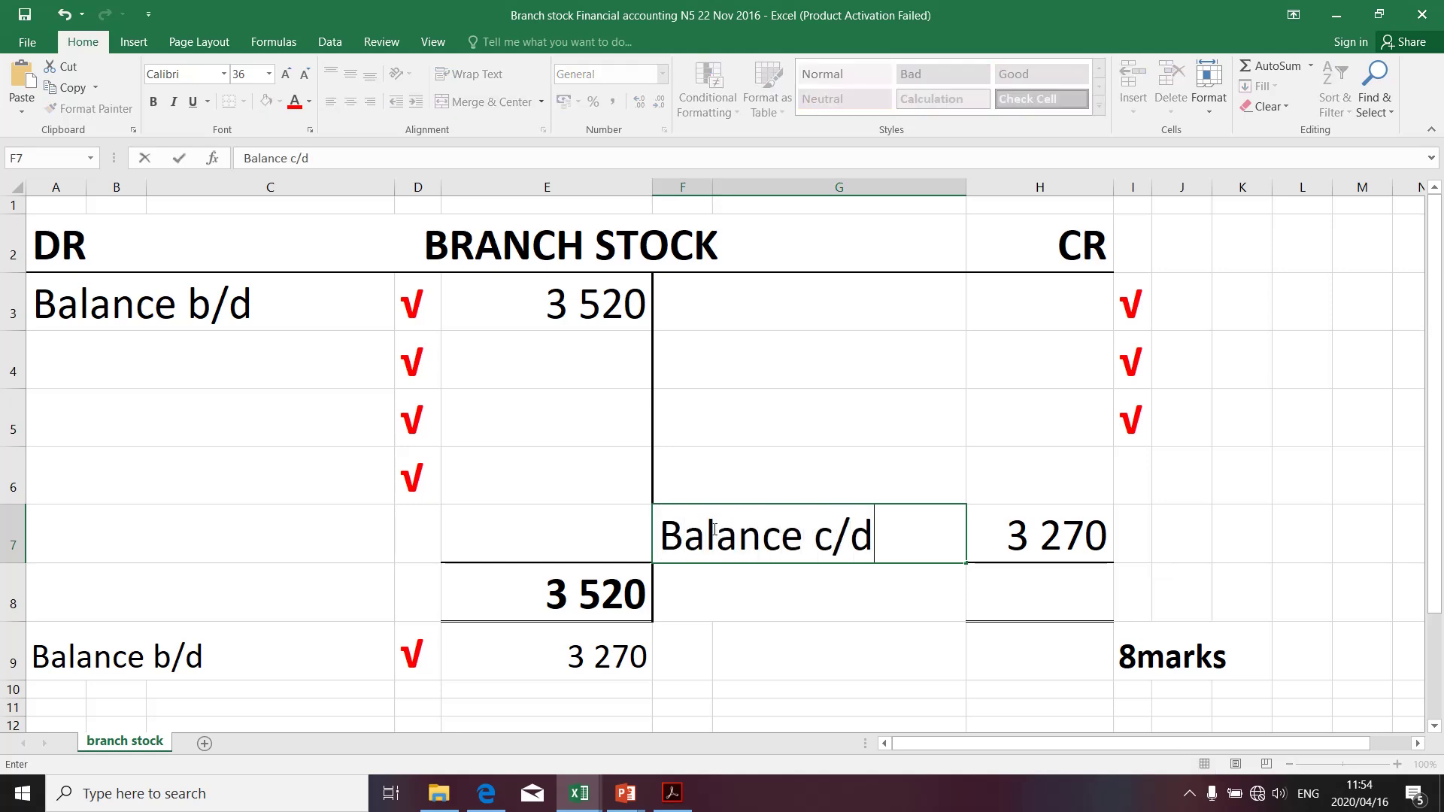
key("Return")
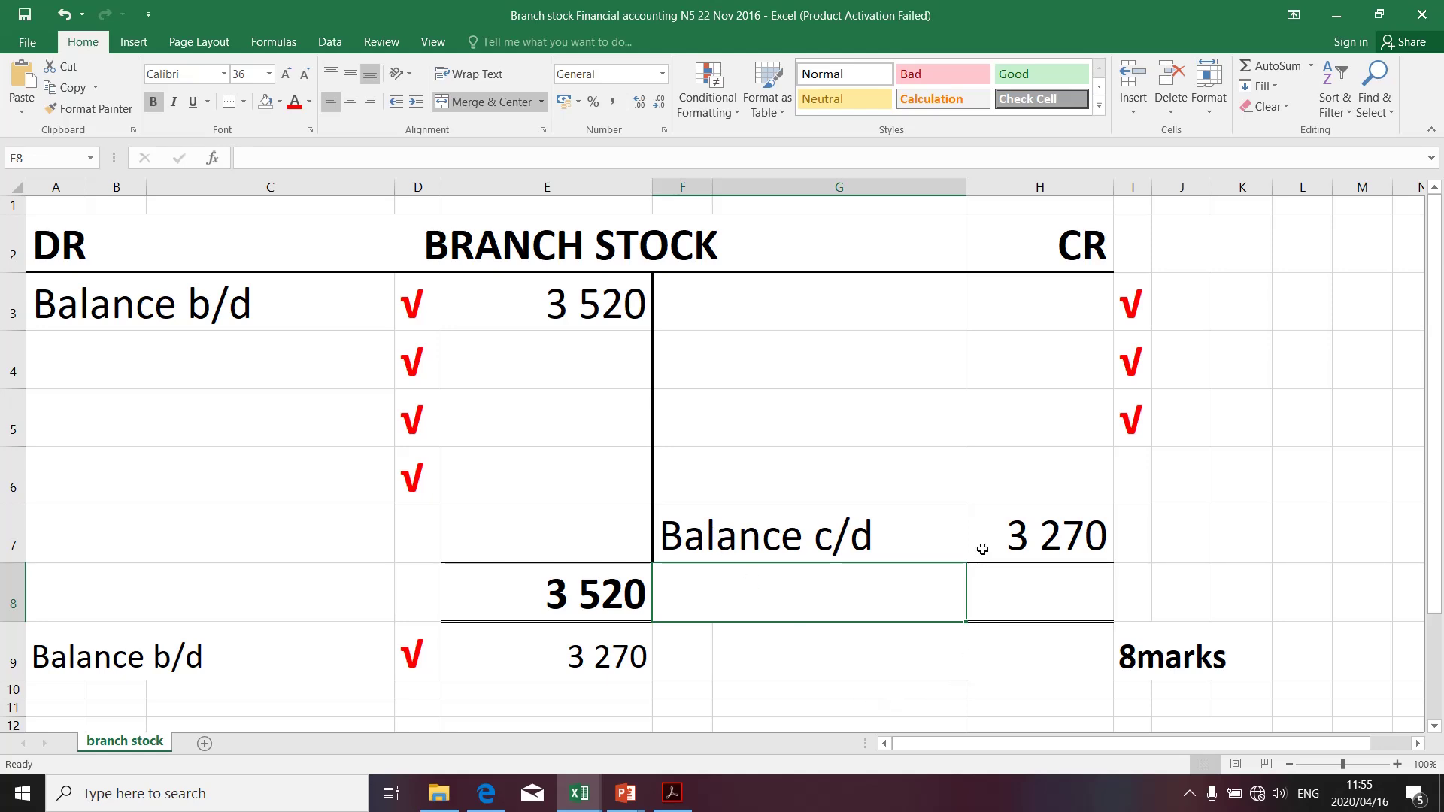
left_click(583, 654)
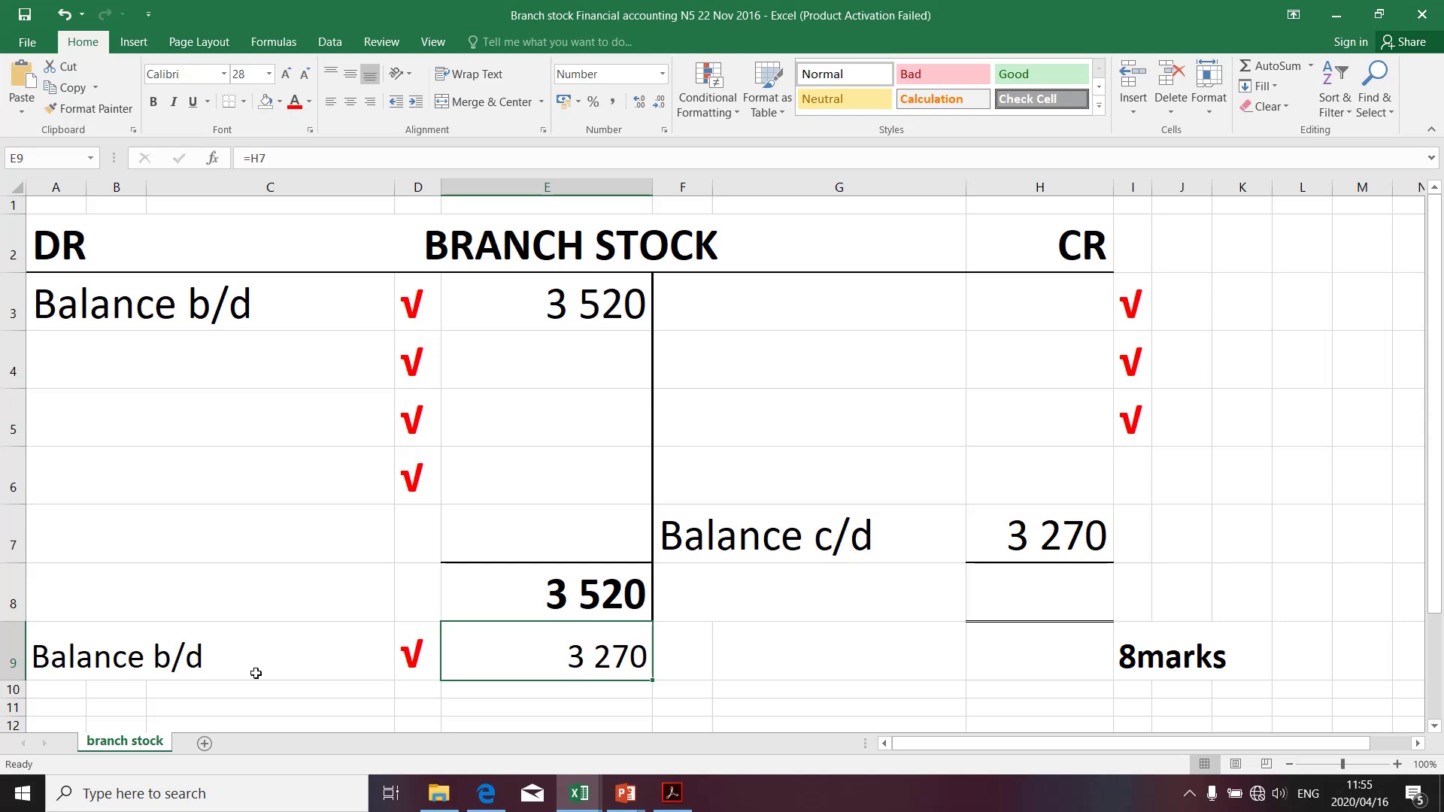
left_click(225, 673)
left_click(517, 670)
left_click(1005, 543)
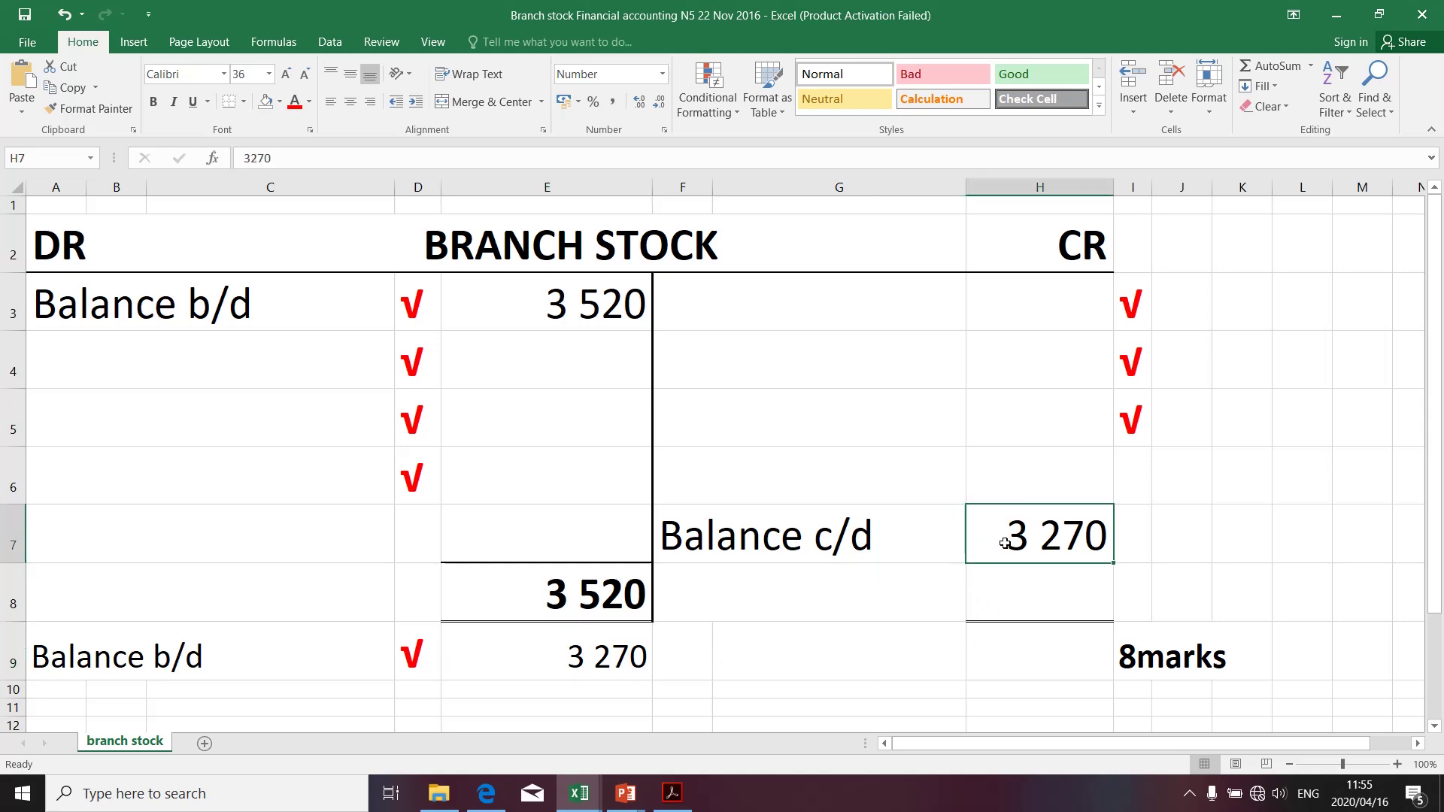
left_click(278, 104)
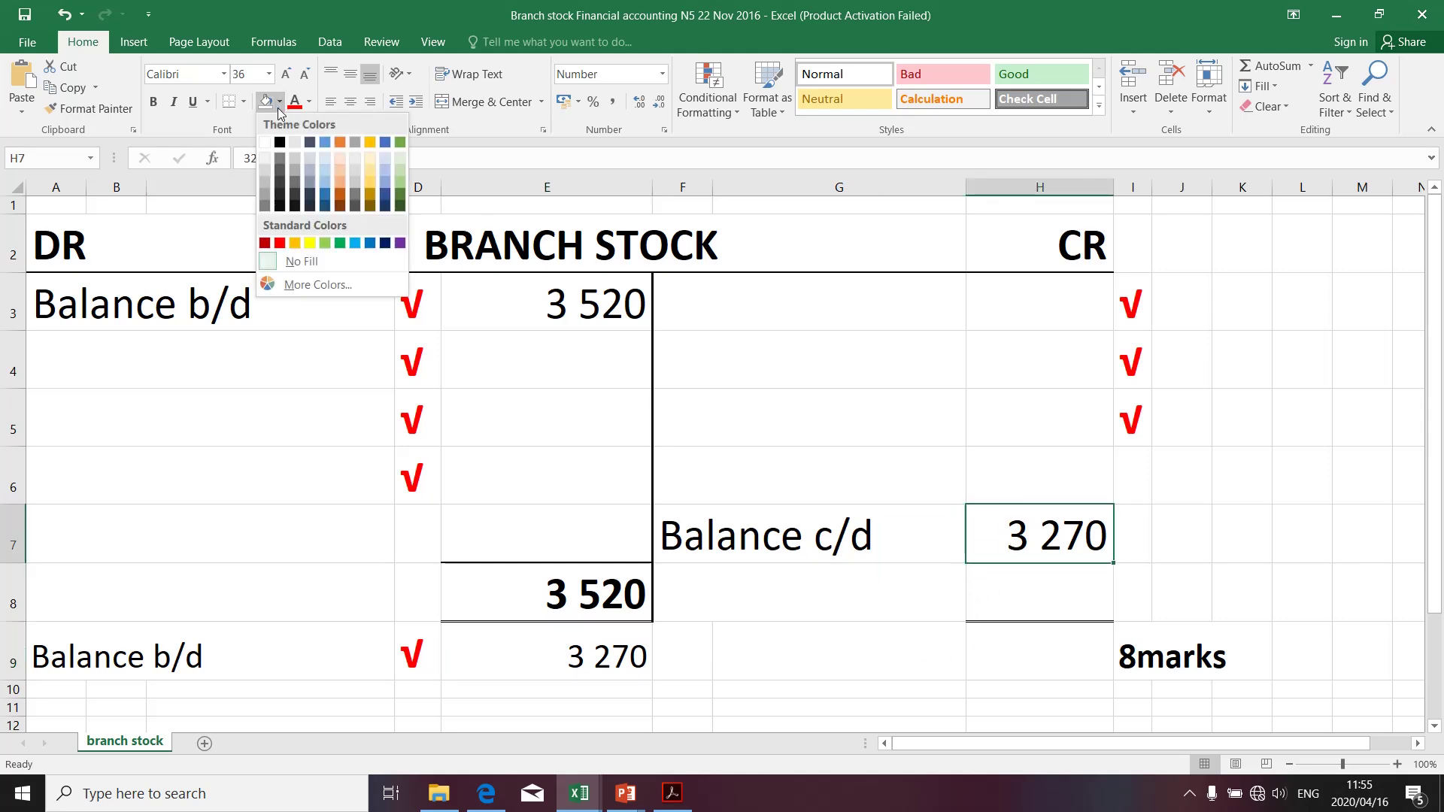
left_click(339, 243)
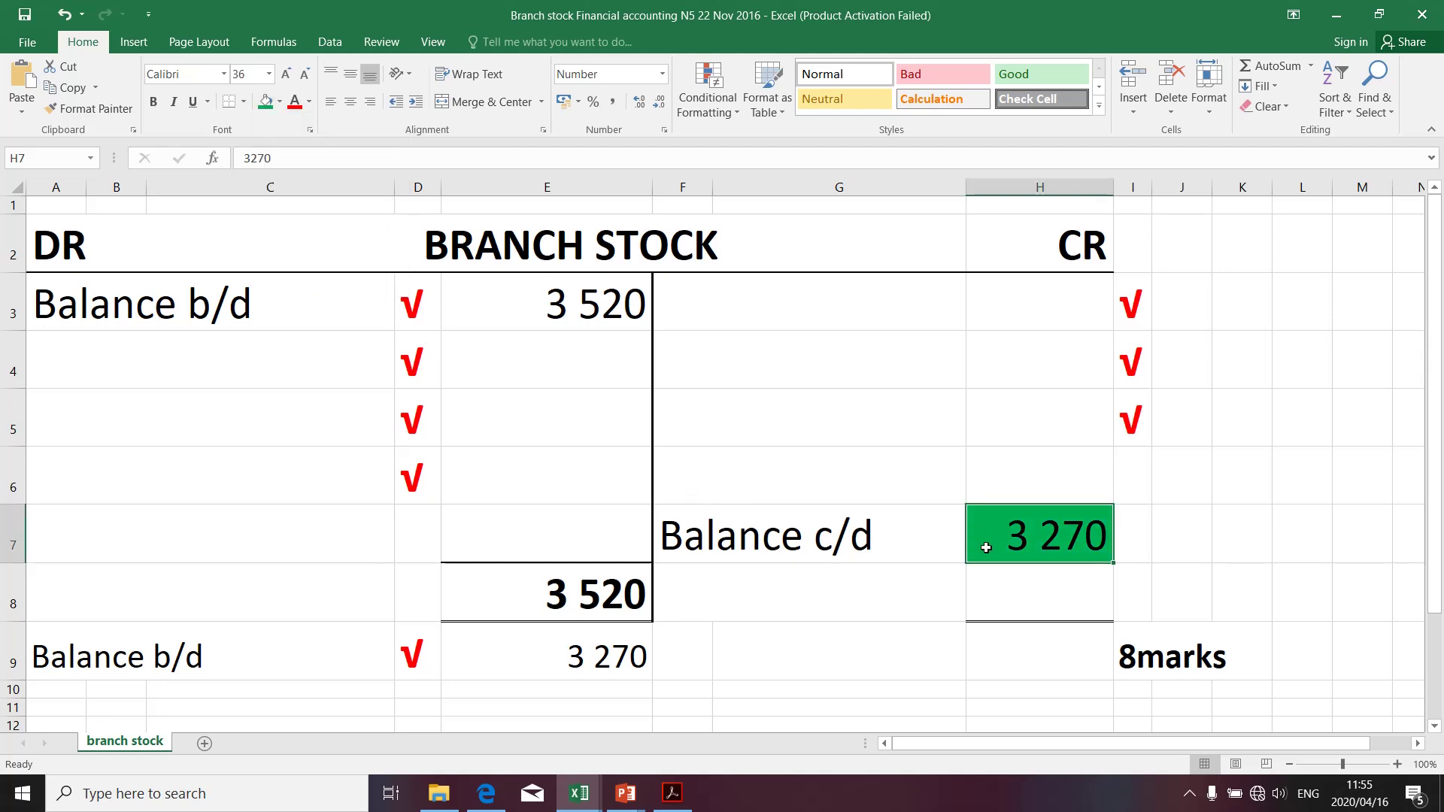
left_click(558, 659)
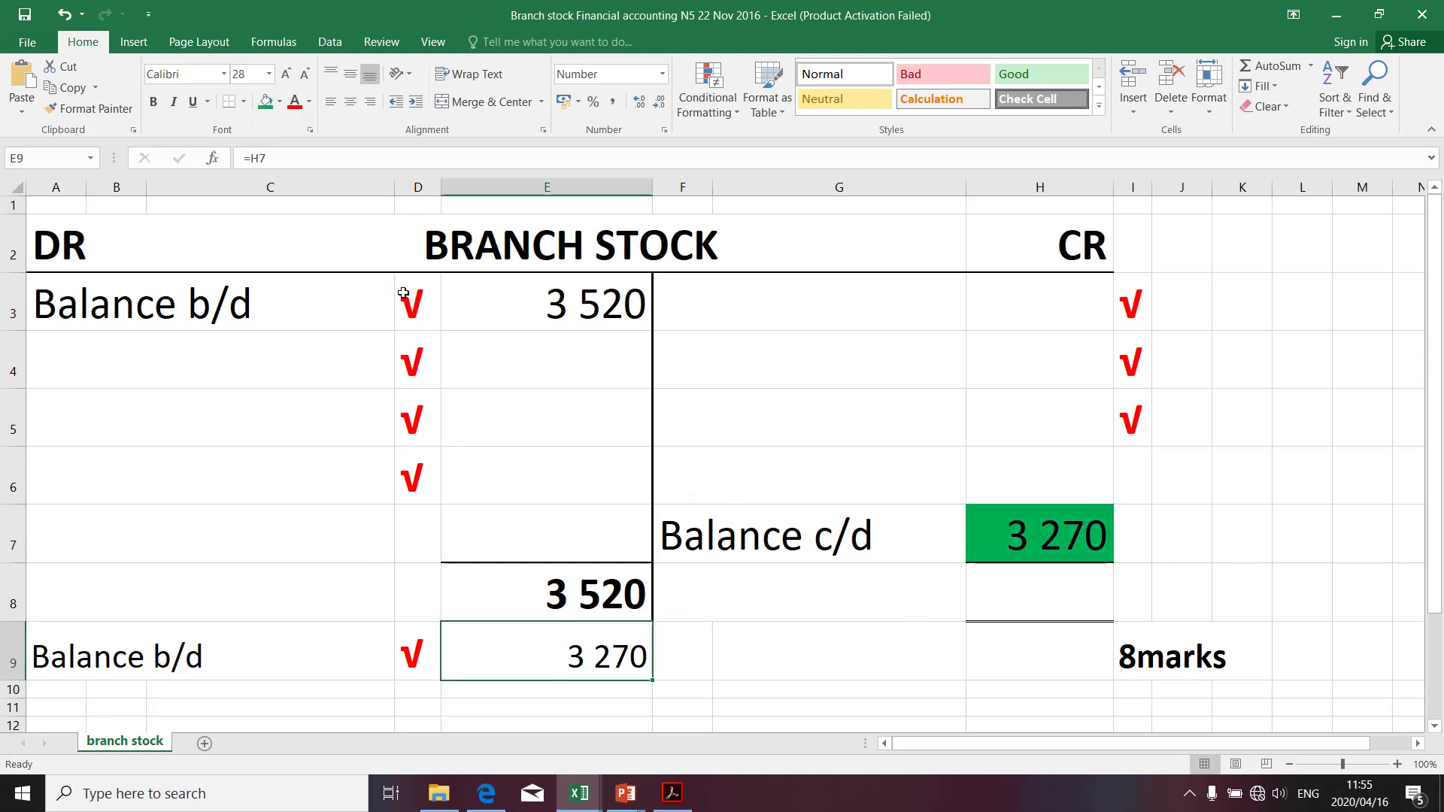
left_click(264, 103)
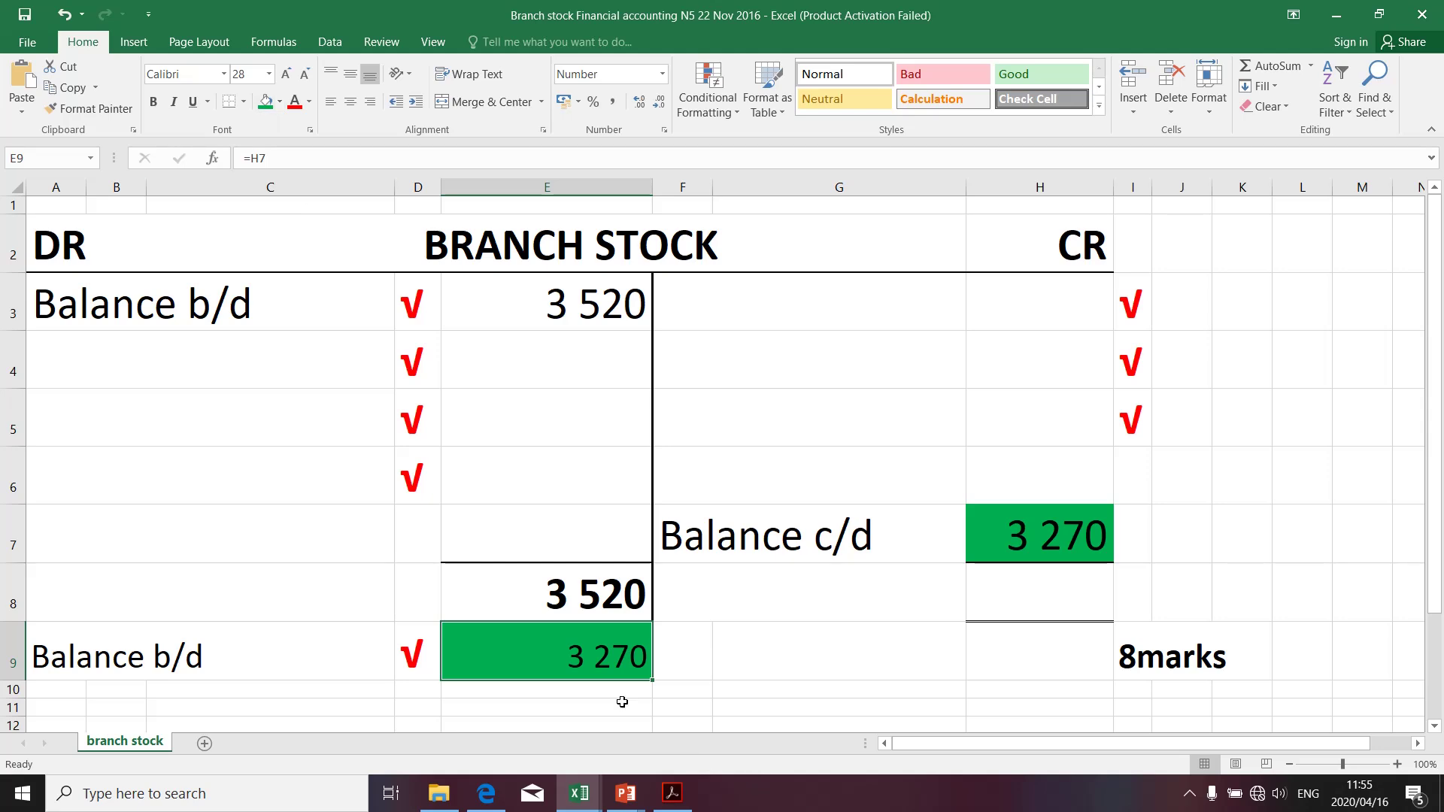
left_click(280, 101)
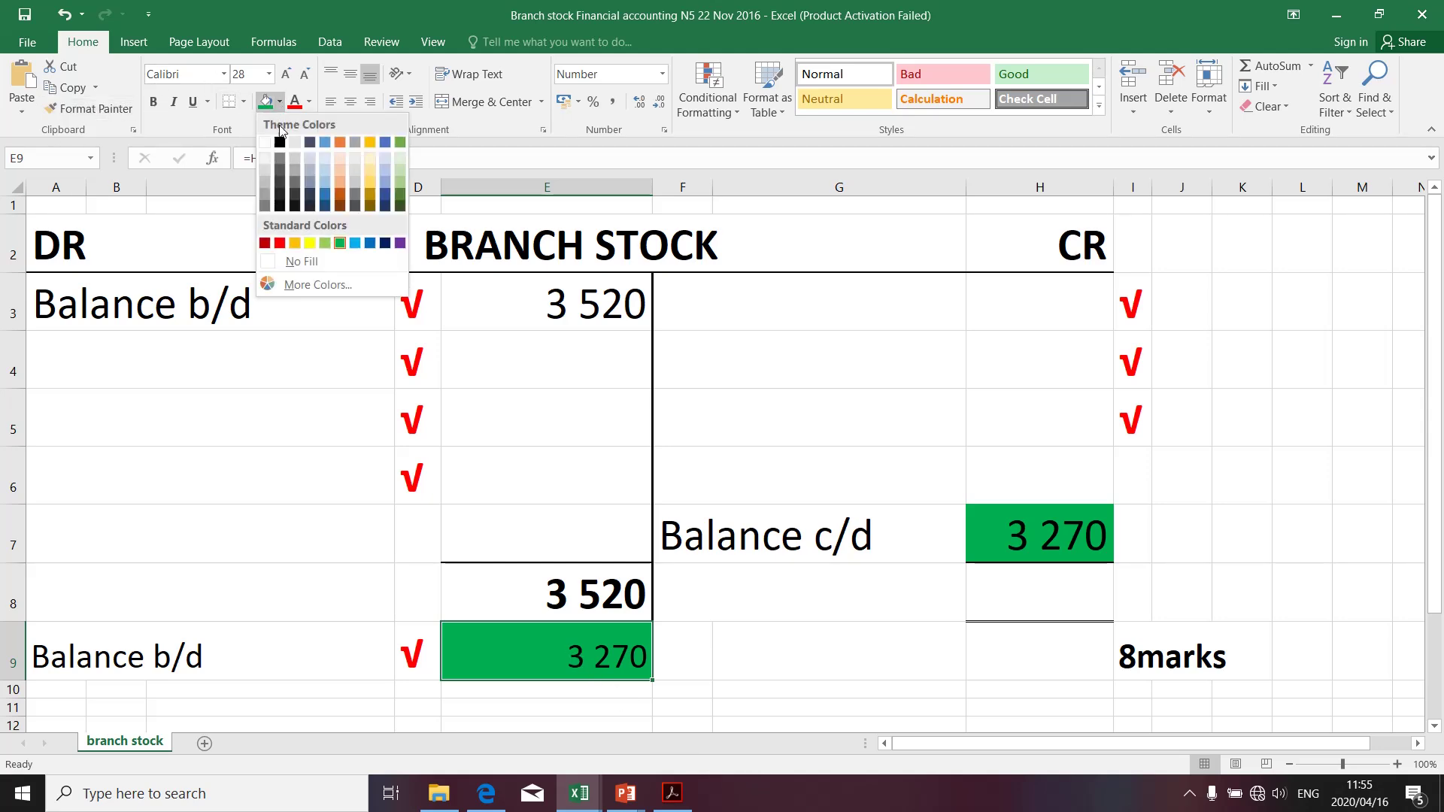
left_click(302, 263)
left_click(994, 518)
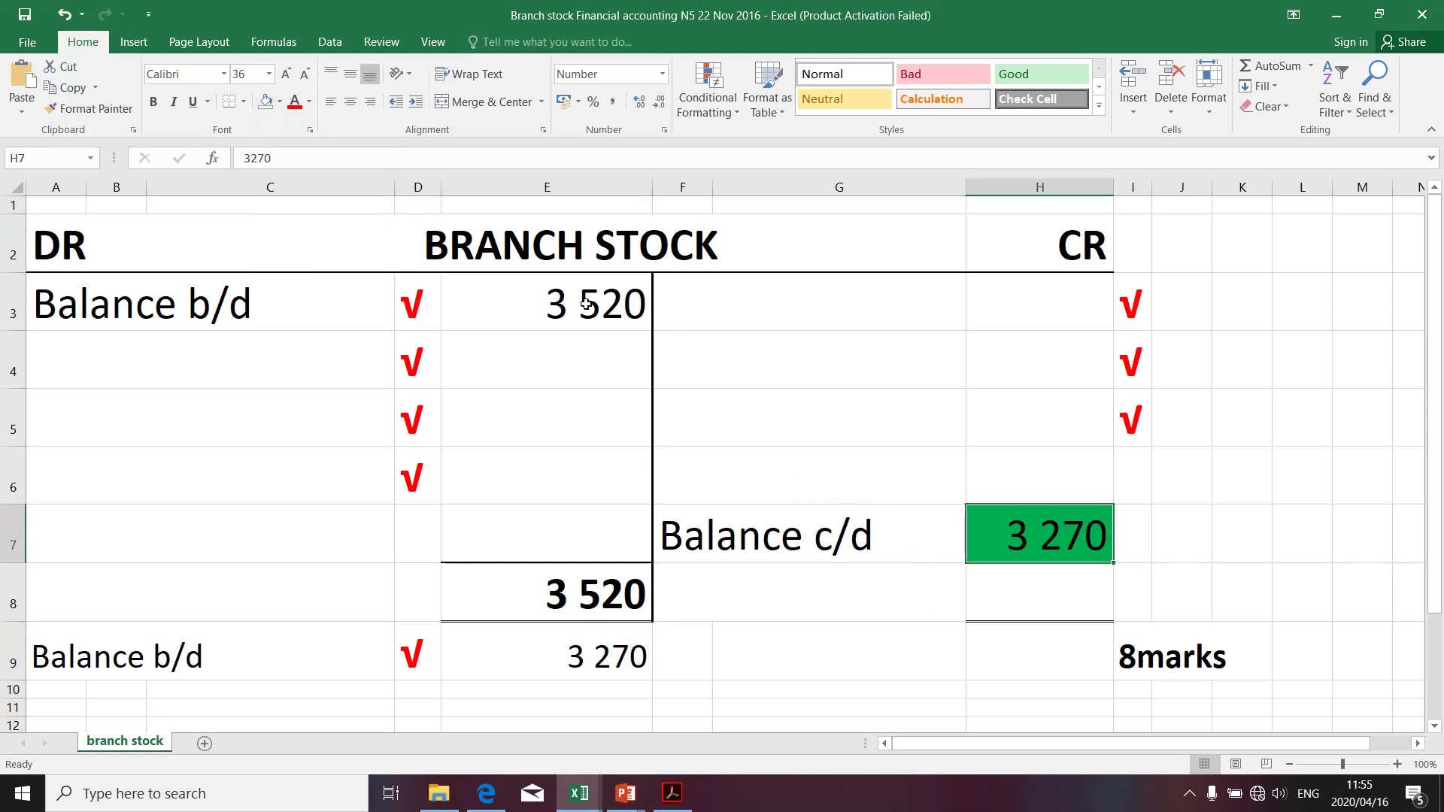
left_click(265, 101)
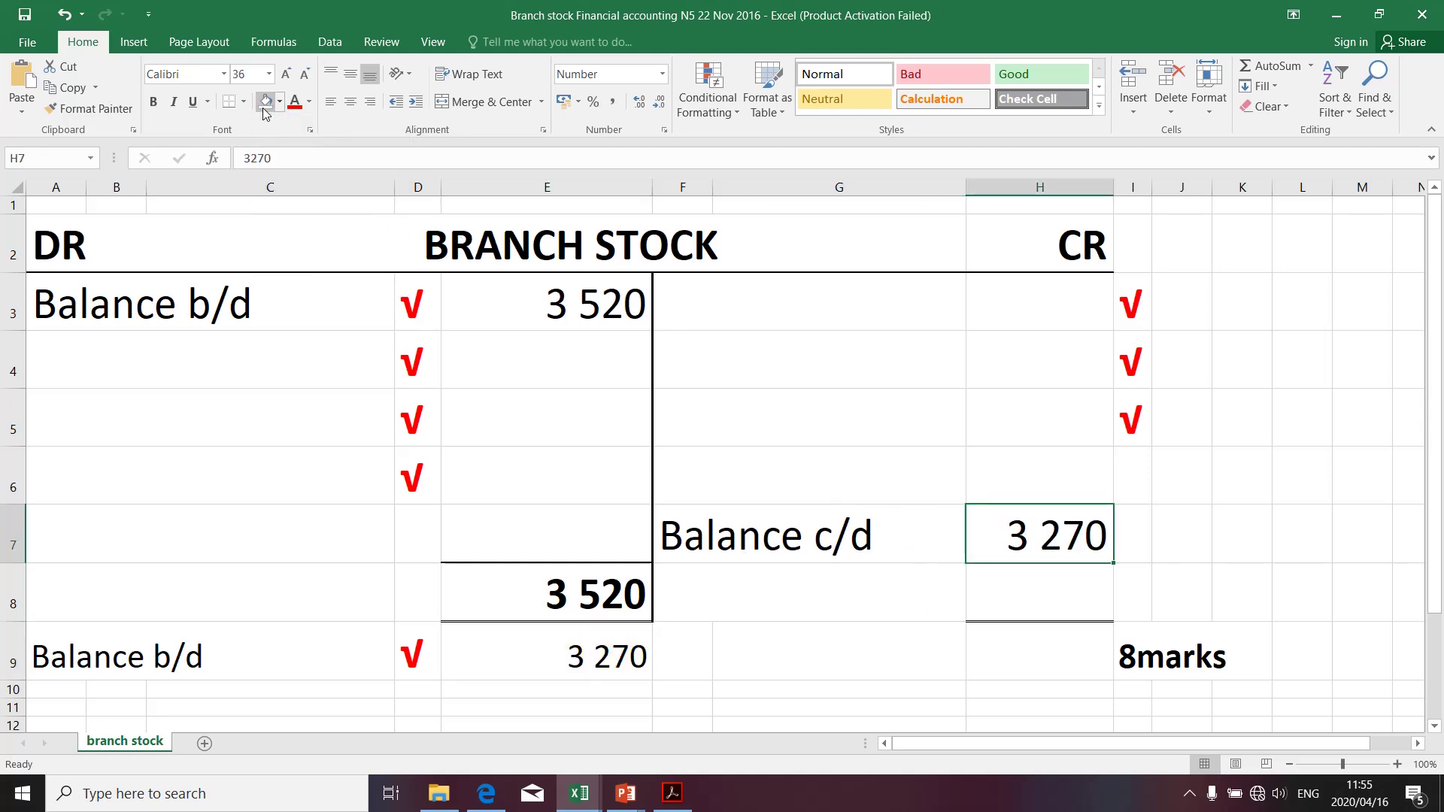
left_click(471, 353)
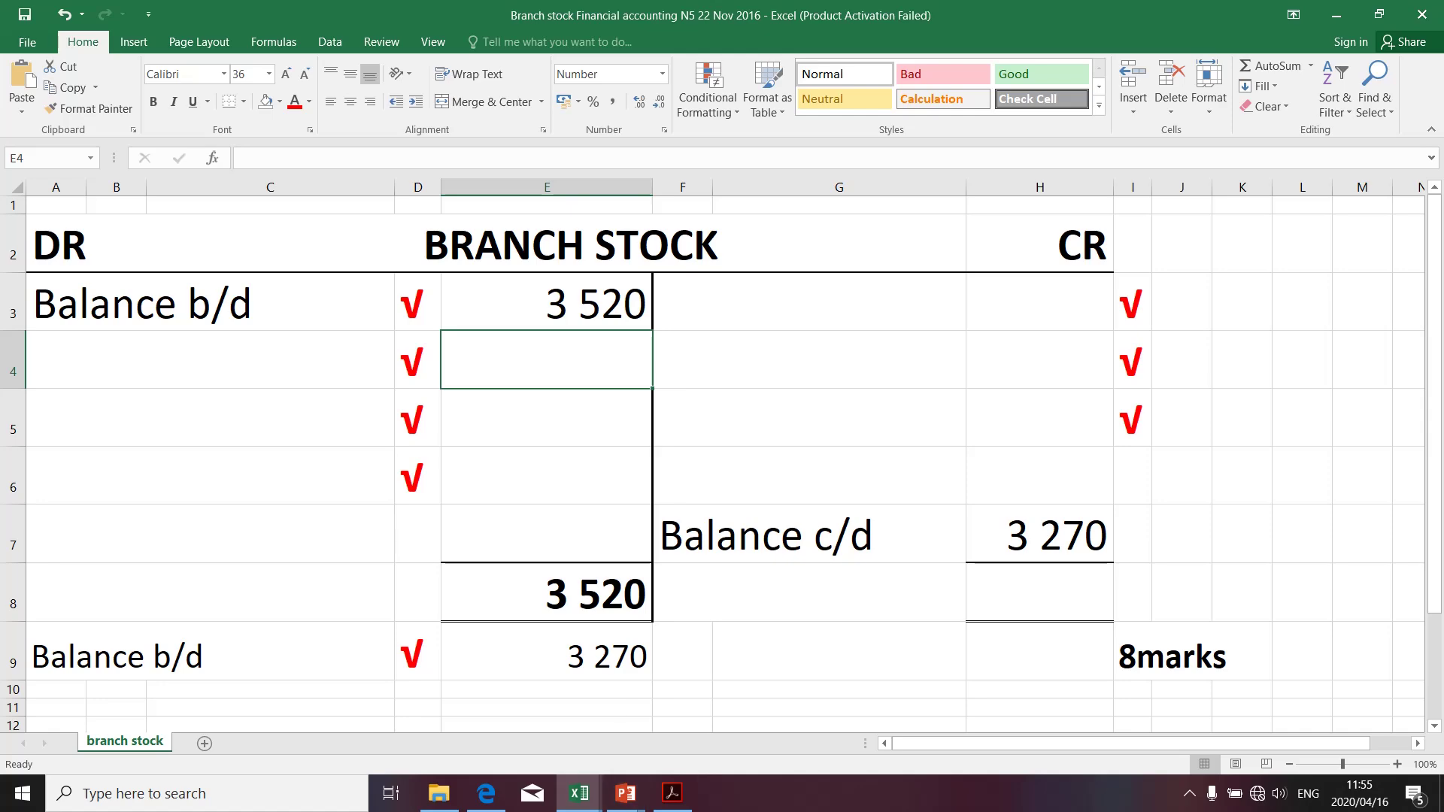
Step: Switch from the Excel ledger back to the question paper PDF in Edge
key("alt+Tab")
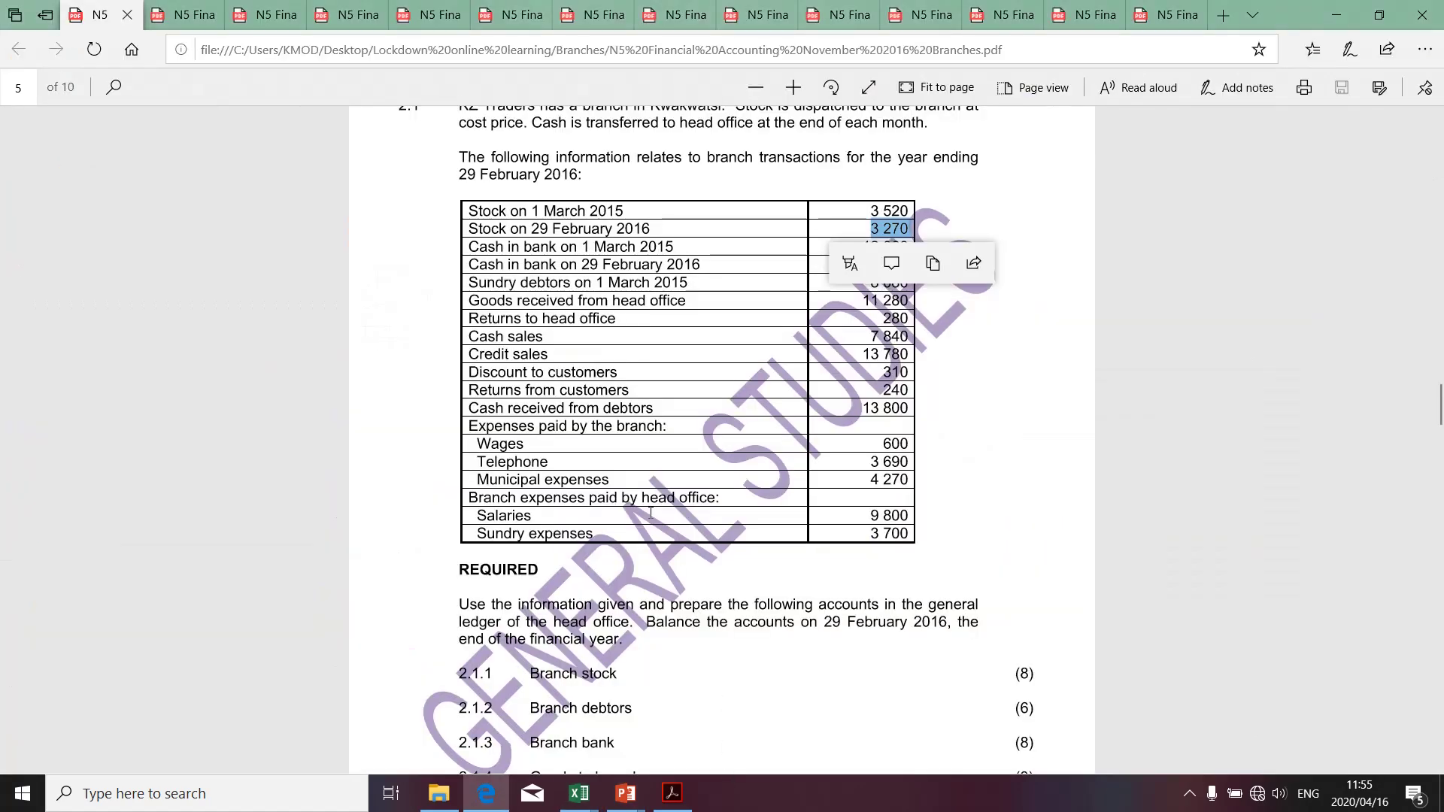